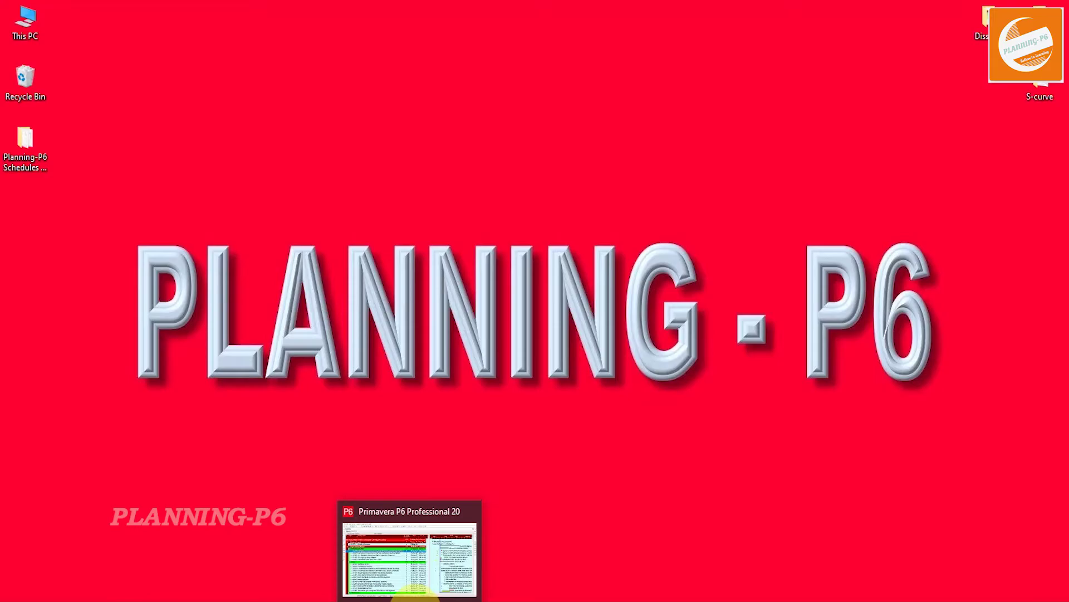
- Restore the P6 window and browse the Project and View menus
{"action": "left_click", "coordinate": [415, 596]}
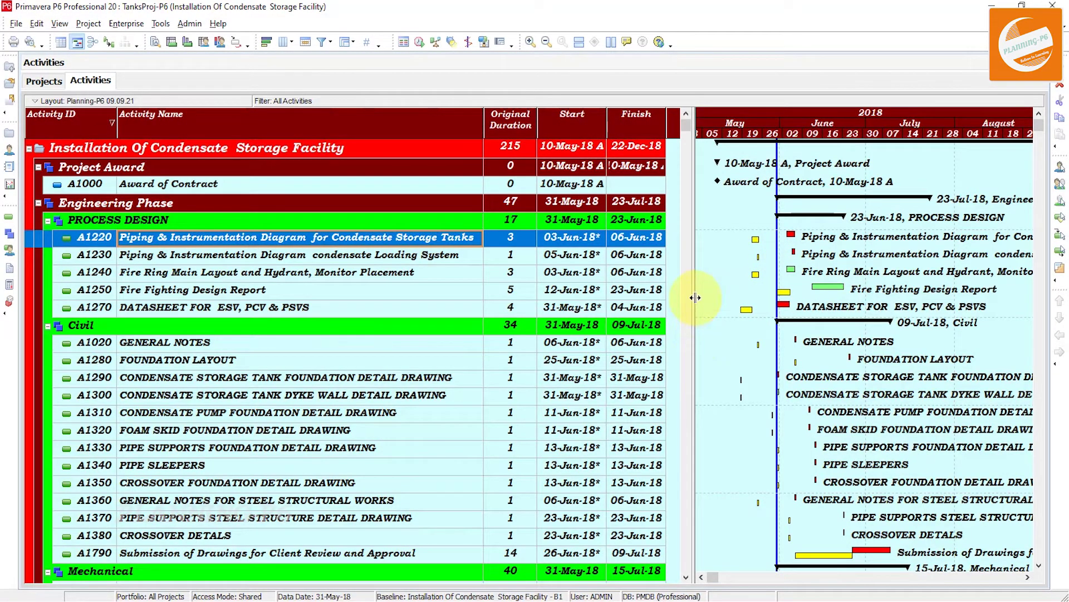
{"action": "left_click", "coordinate": [95, 25]}
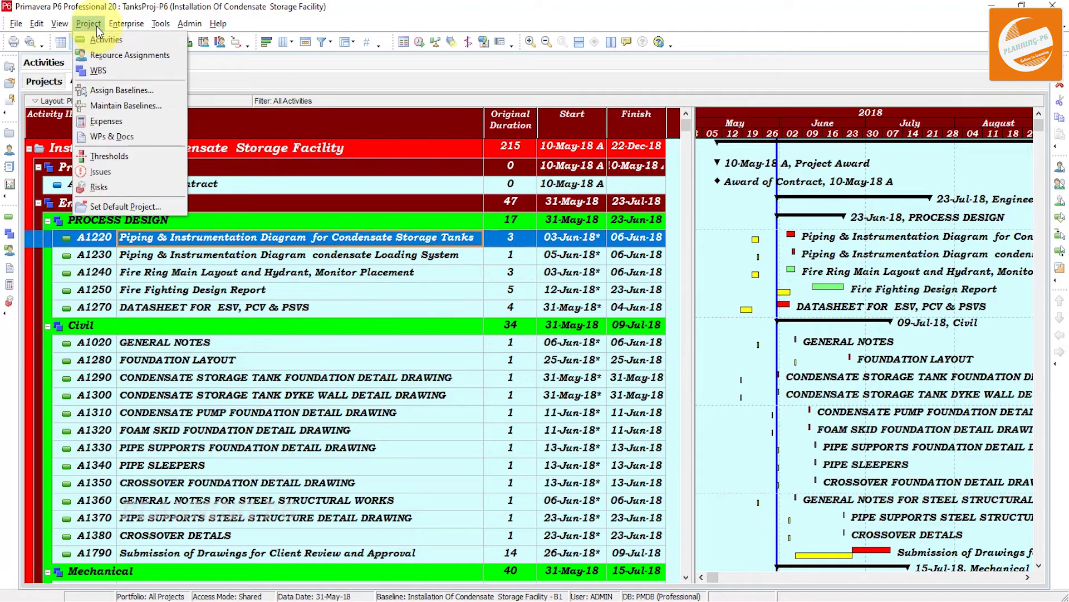
{"action": "left_click", "coordinate": [62, 23]}
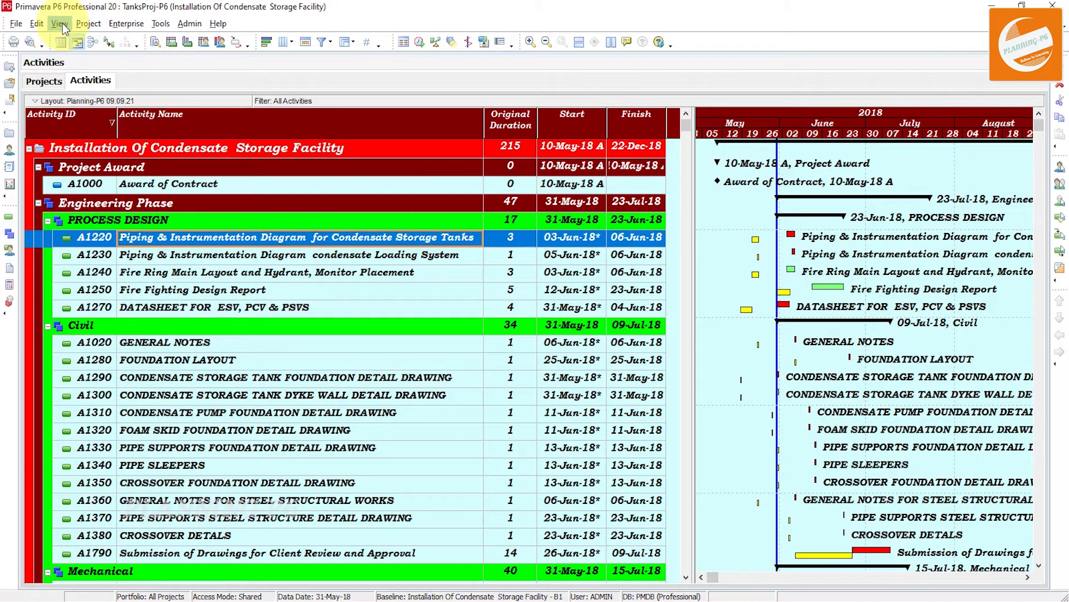
{"action": "left_click", "coordinate": [63, 25]}
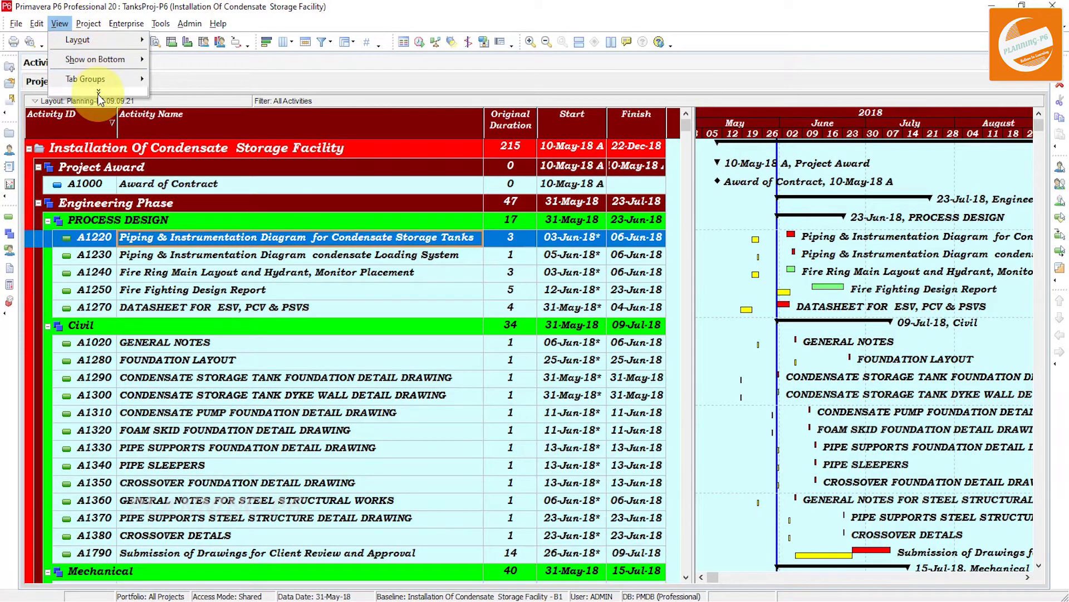
{"action": "left_click", "coordinate": [99, 94]}
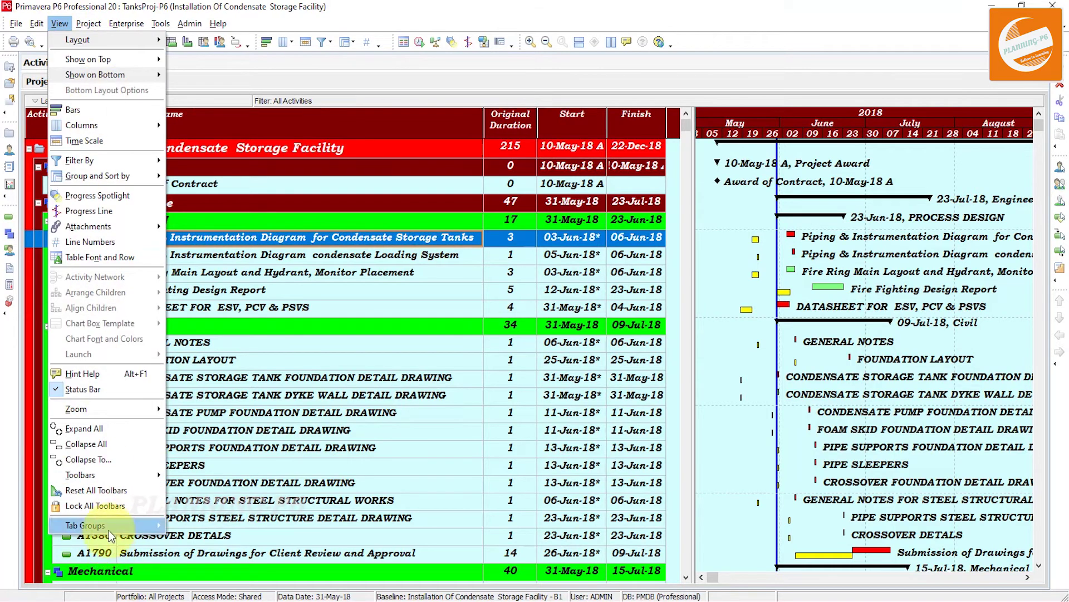
{"action": "mouse_move", "coordinate": [109, 528]}
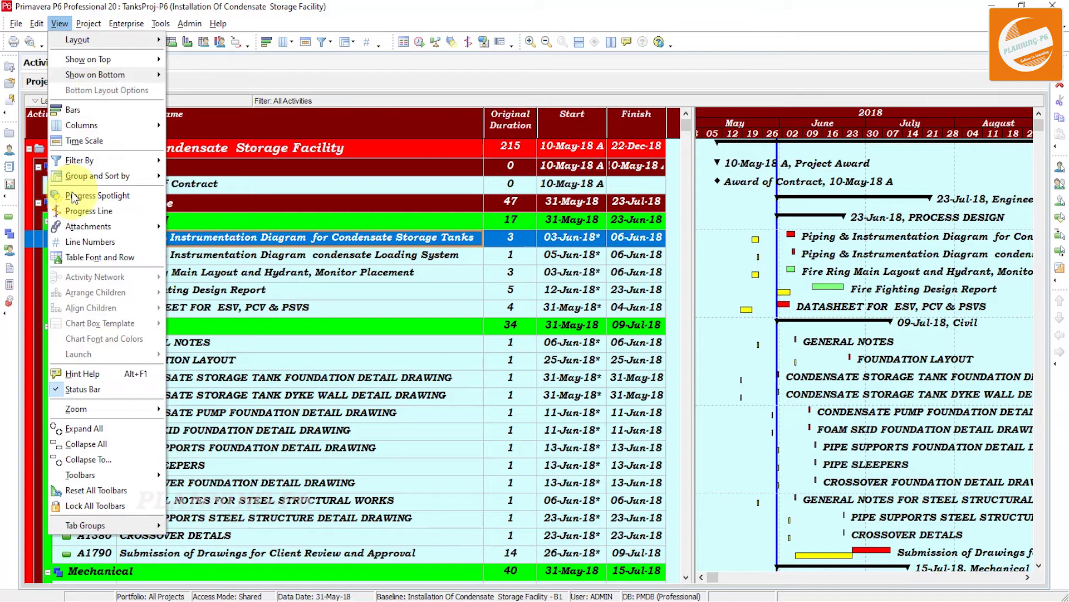
{"action": "mouse_move", "coordinate": [93, 31]}
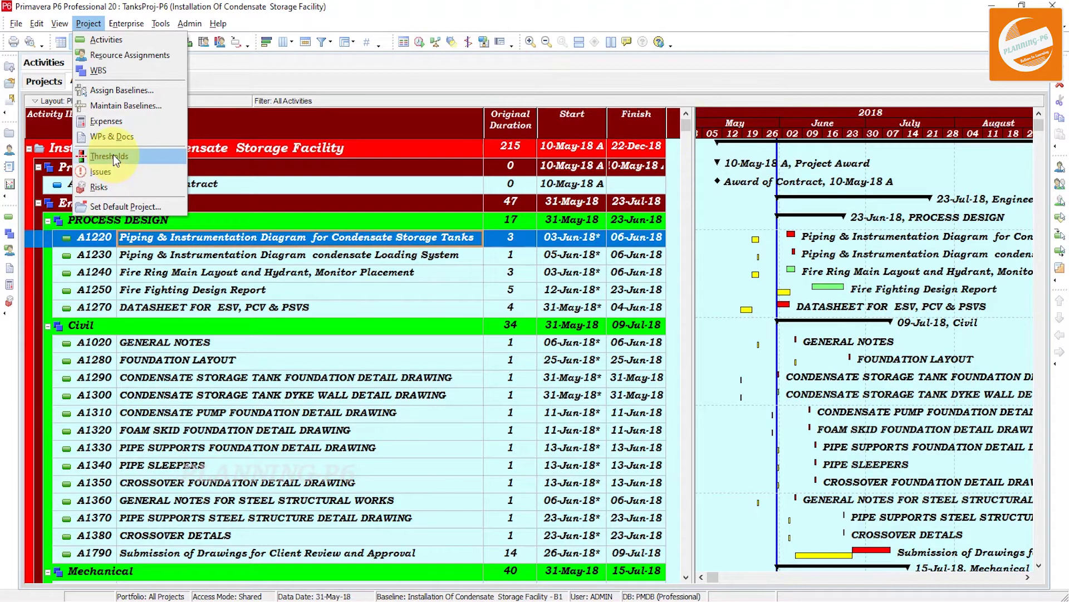
- Open Project Thresholds and check its General and Details tabs
{"action": "left_click", "coordinate": [113, 155]}
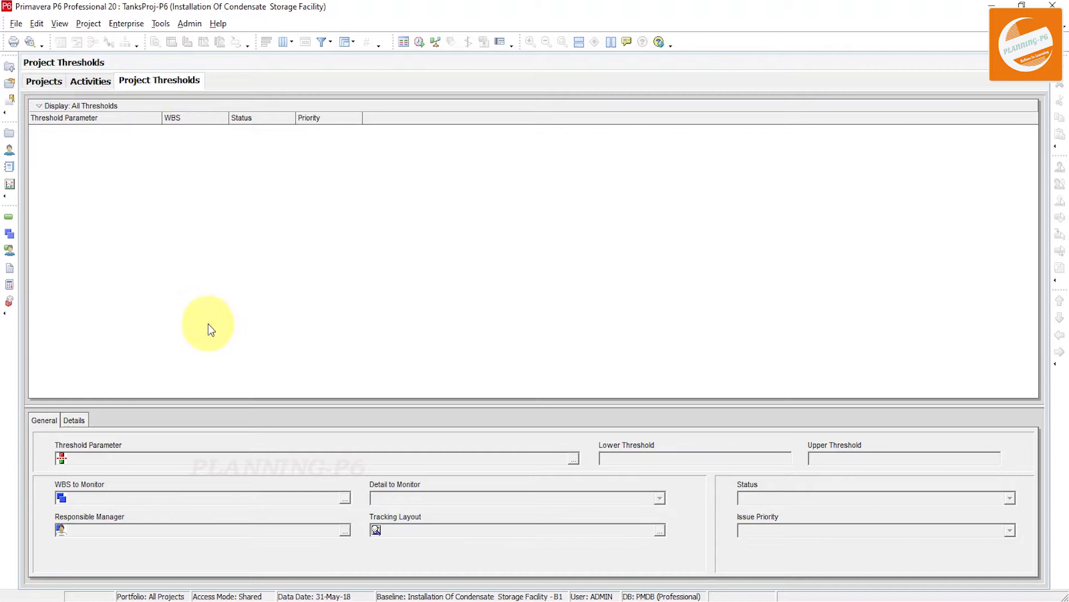
{"action": "left_click", "coordinate": [72, 421]}
{"action": "left_click", "coordinate": [44, 420]}
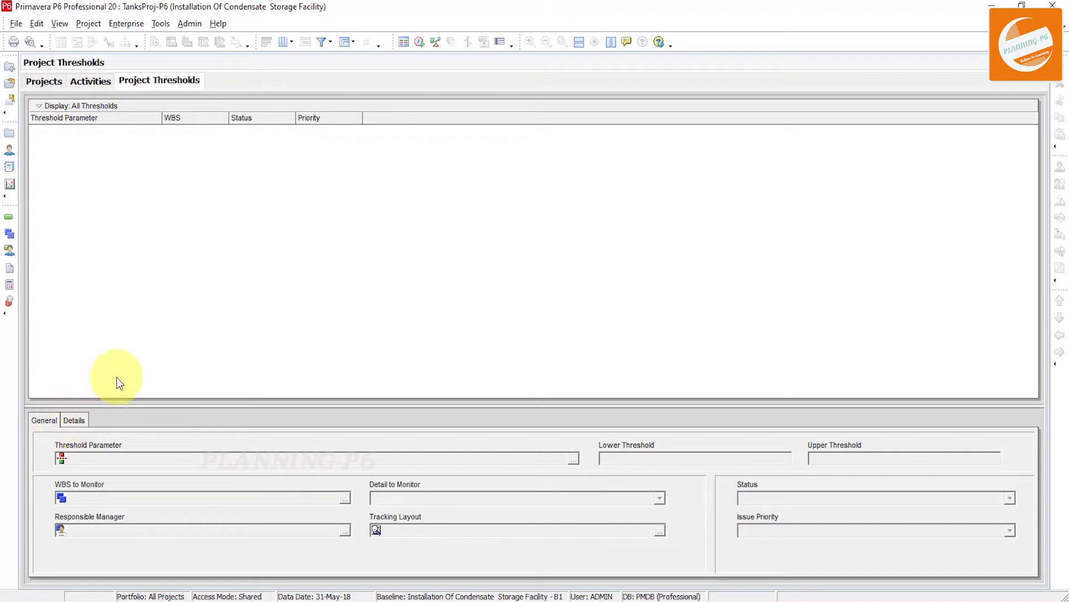
- Inspect the thresholds grid's column customisation, expanding General, and close it unchanged
{"action": "right_click", "coordinate": [389, 124]}
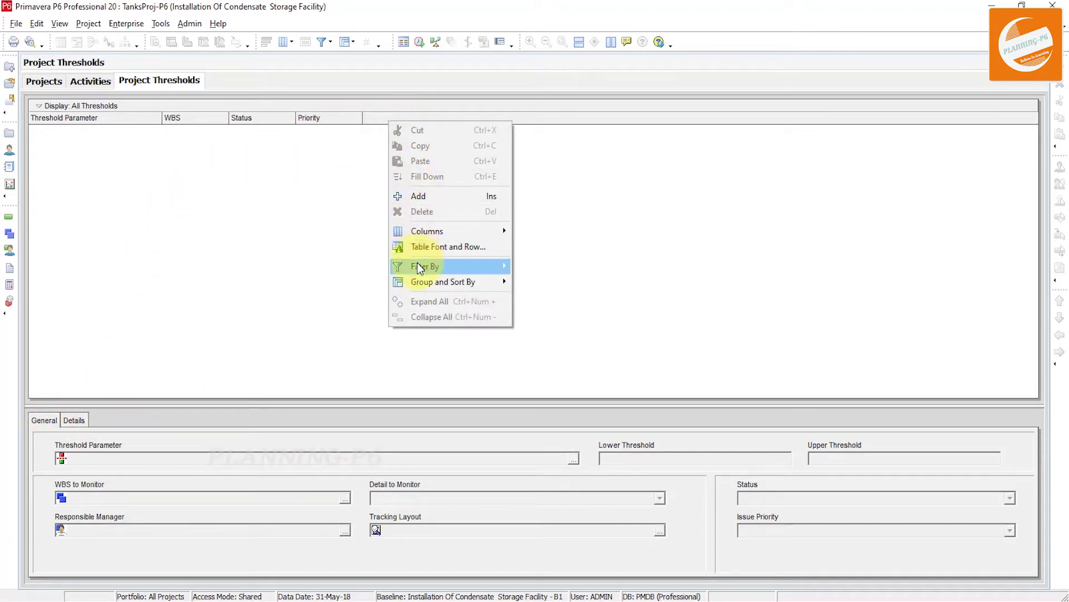
{"action": "mouse_move", "coordinate": [450, 232]}
{"action": "left_click", "coordinate": [532, 260]}
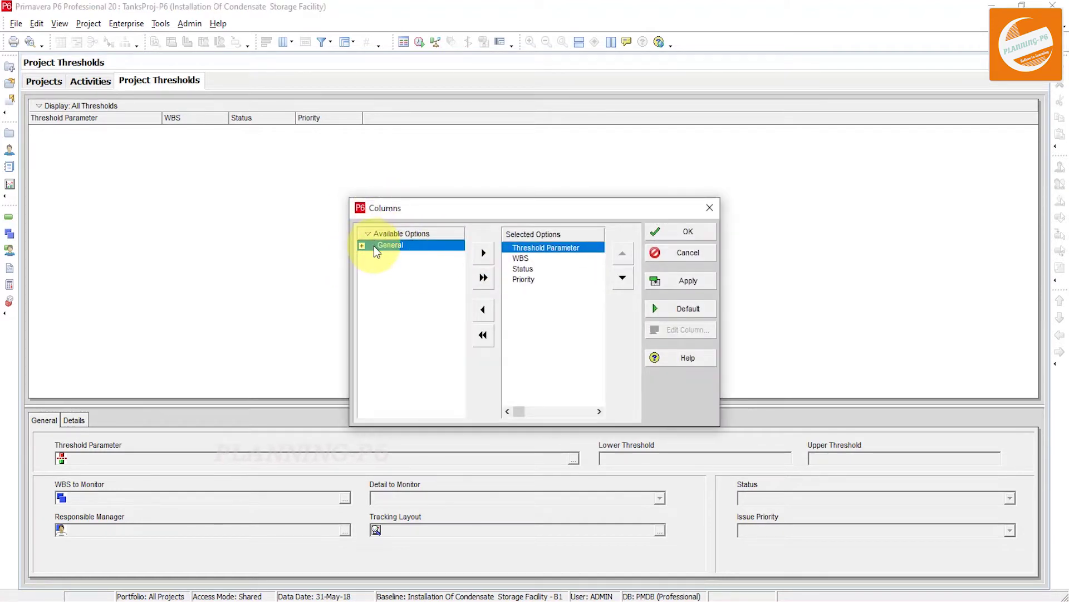
{"action": "left_click", "coordinate": [362, 246]}
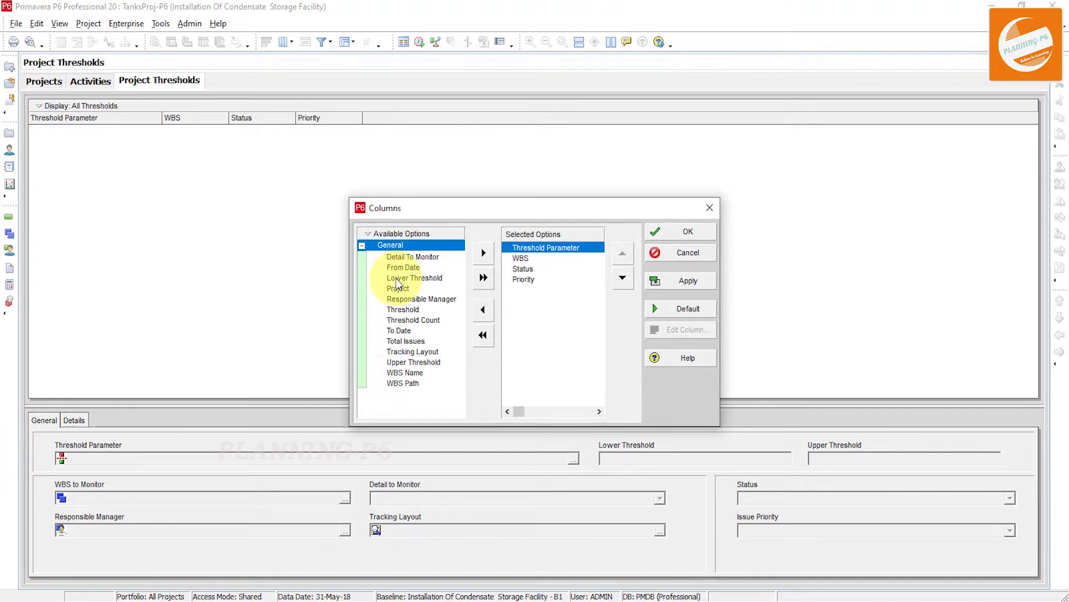
{"action": "left_click", "coordinate": [708, 209]}
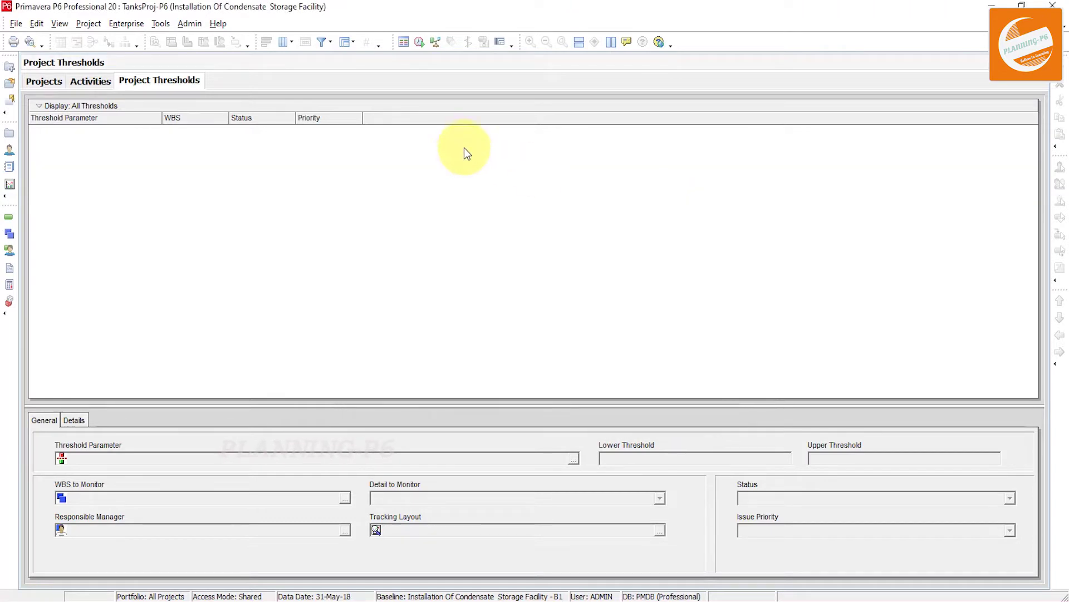
- Add a new threshold and set its parameter to Total Float (days)
{"action": "left_click", "coordinate": [1060, 86]}
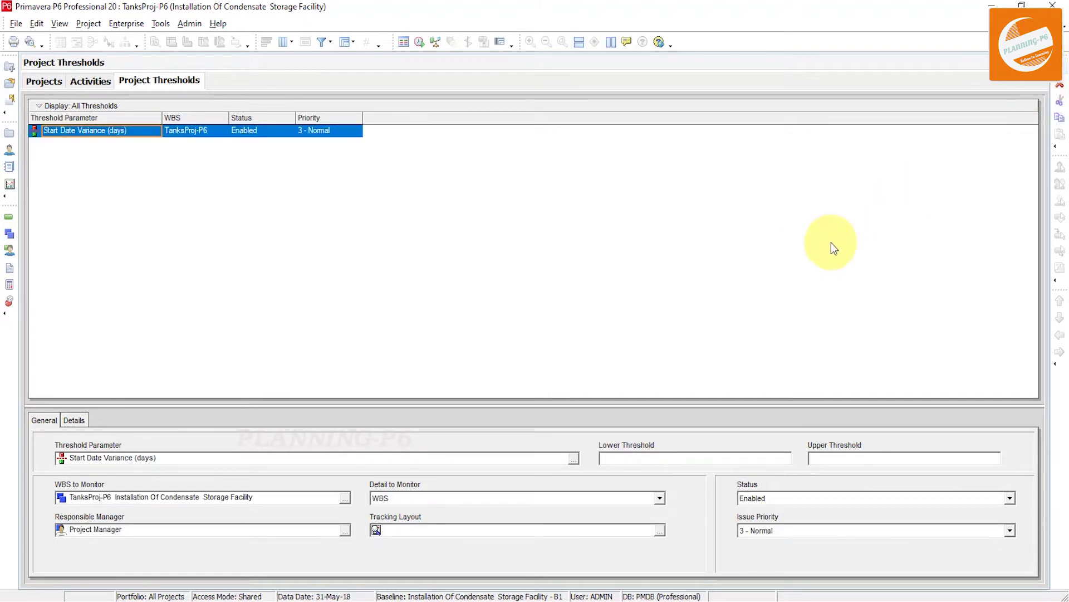
{"action": "double_click", "coordinate": [118, 131]}
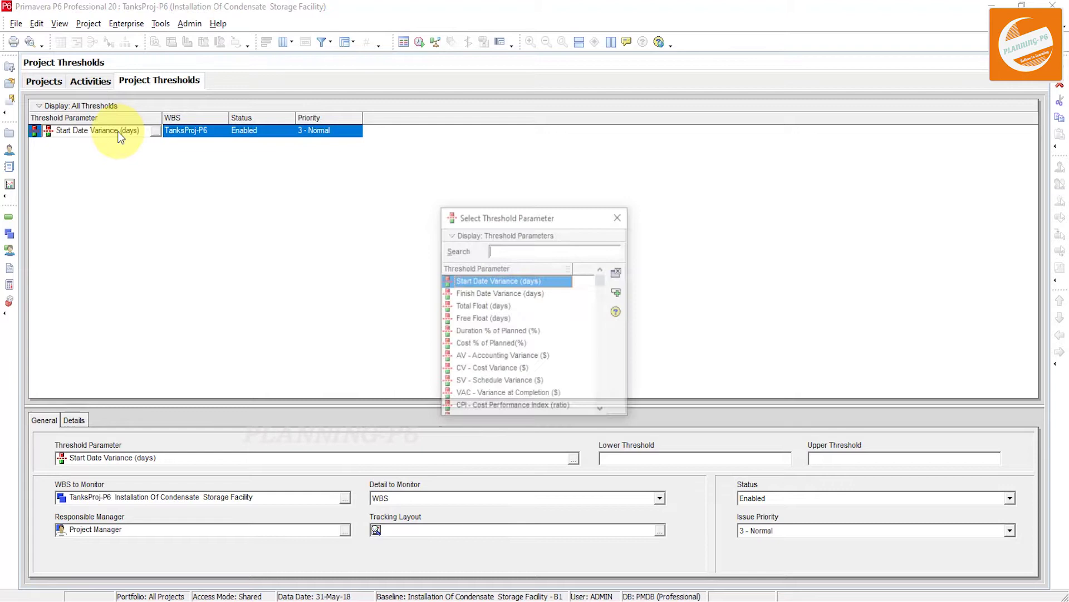
{"action": "left_click_drag", "start_coordinate": [535, 207], "coordinate": [535, 115]}
{"action": "left_click_drag", "start_coordinate": [632, 253], "coordinate": [800, 256]}
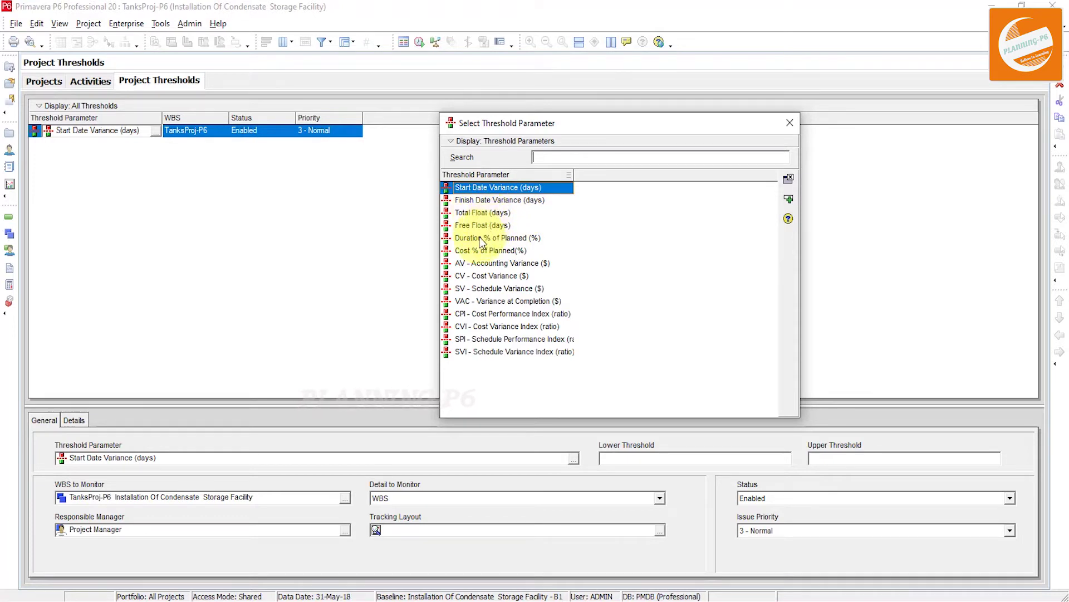
{"action": "left_click", "coordinate": [481, 216]}
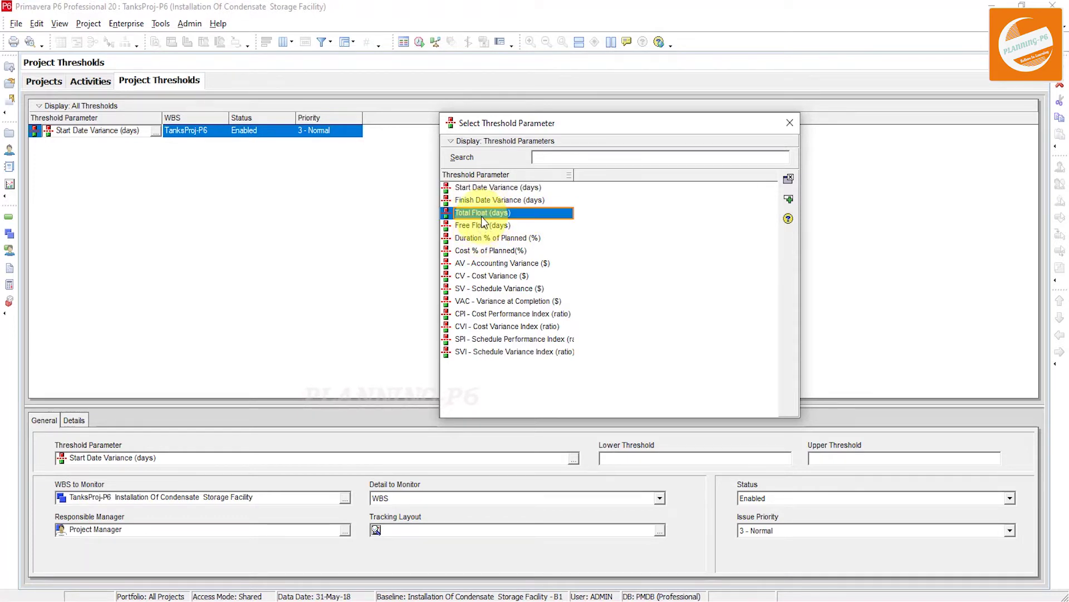
{"action": "left_click", "coordinate": [789, 200]}
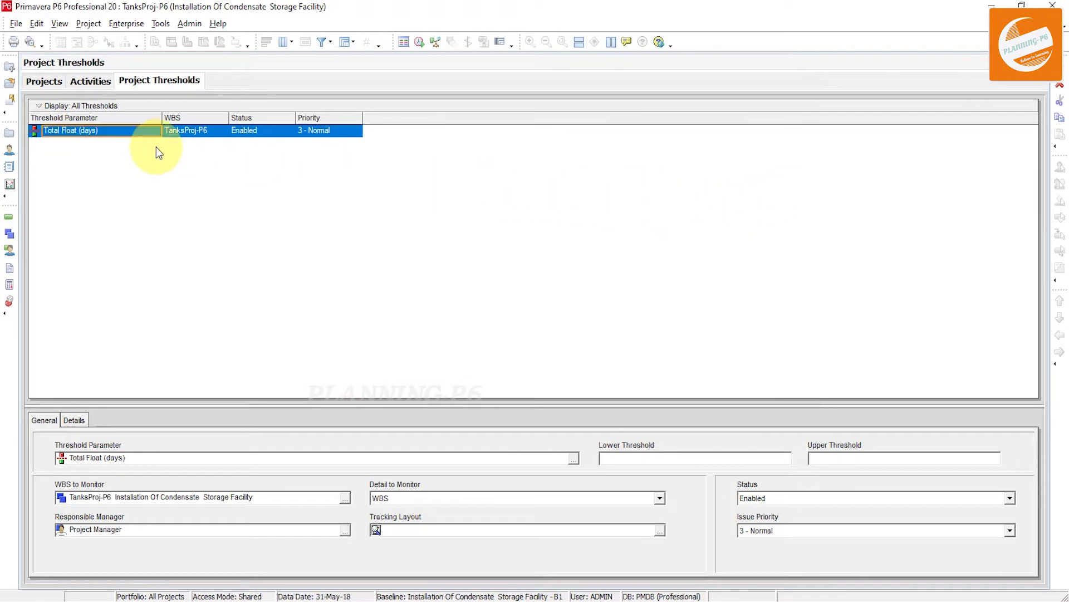
- Keep the Total Float threshold Enabled and set its priority to 1 - Top
{"action": "left_click", "coordinate": [203, 127]}
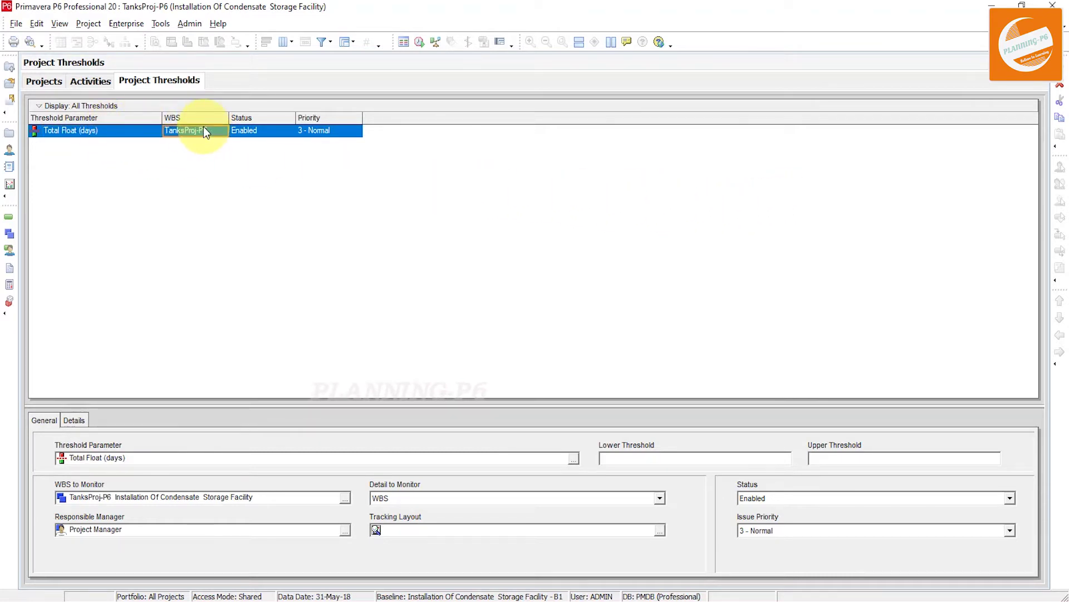
{"action": "left_click", "coordinate": [248, 131]}
{"action": "left_click", "coordinate": [249, 132]}
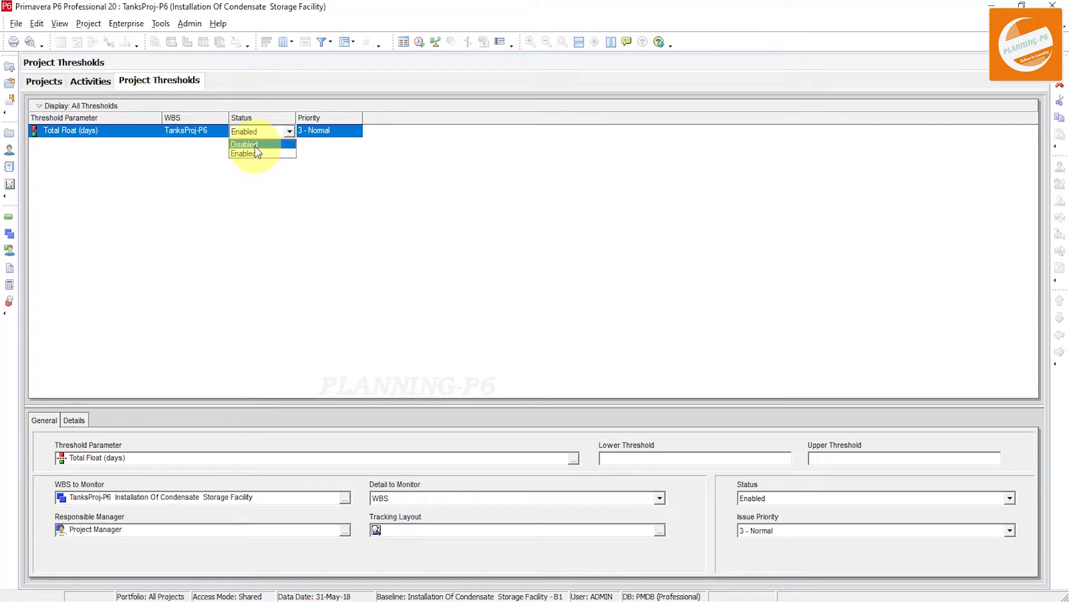
{"action": "left_click", "coordinate": [254, 154]}
{"action": "left_click", "coordinate": [320, 132]}
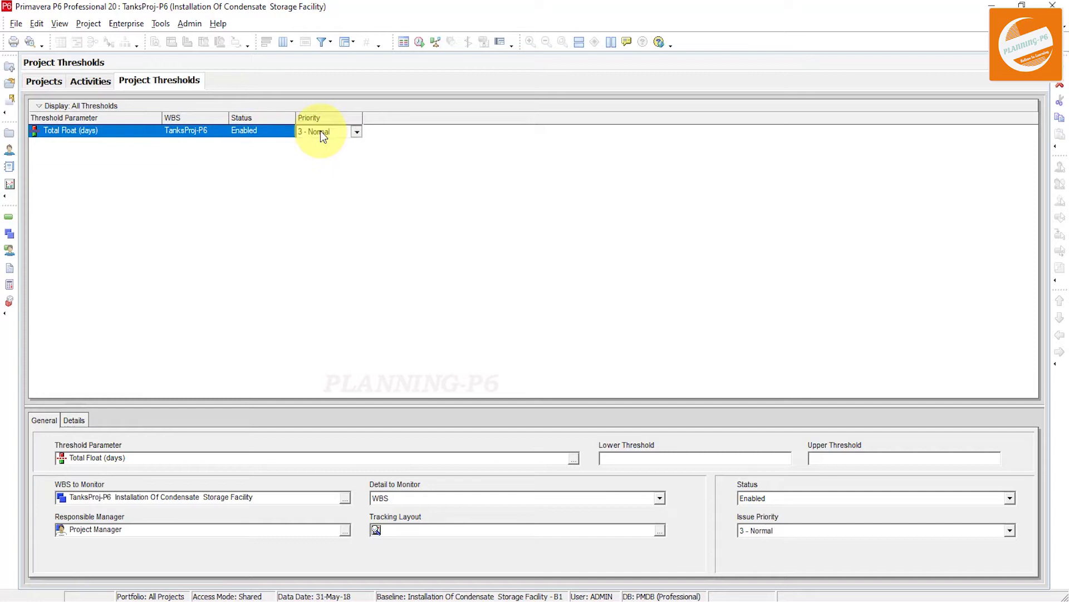
{"action": "left_click", "coordinate": [319, 131]}
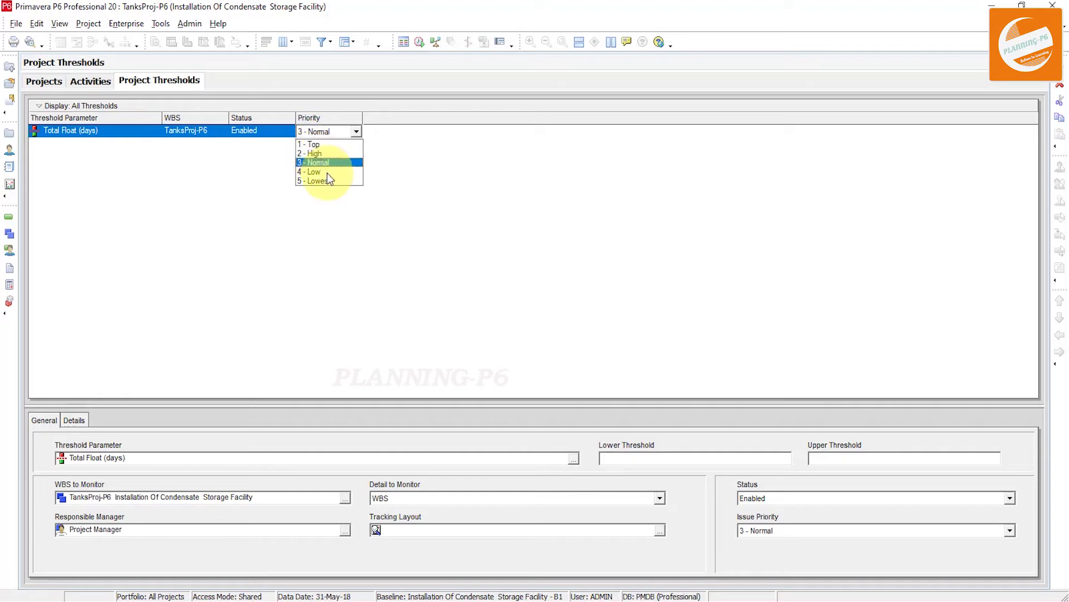
{"action": "left_click", "coordinate": [321, 143]}
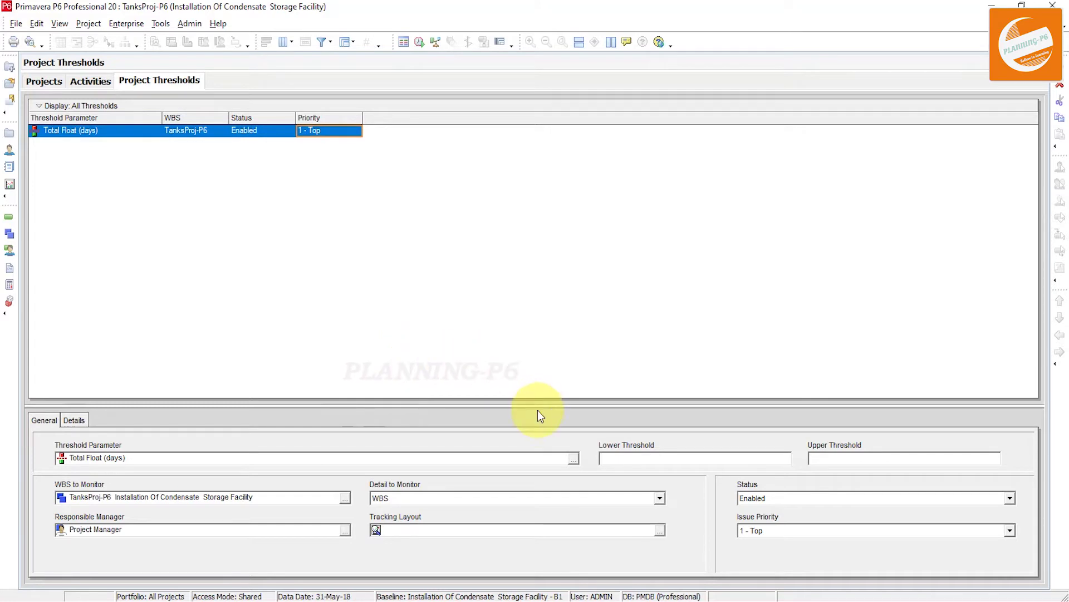
{"action": "left_click_drag", "start_coordinate": [490, 404], "coordinate": [485, 309]}
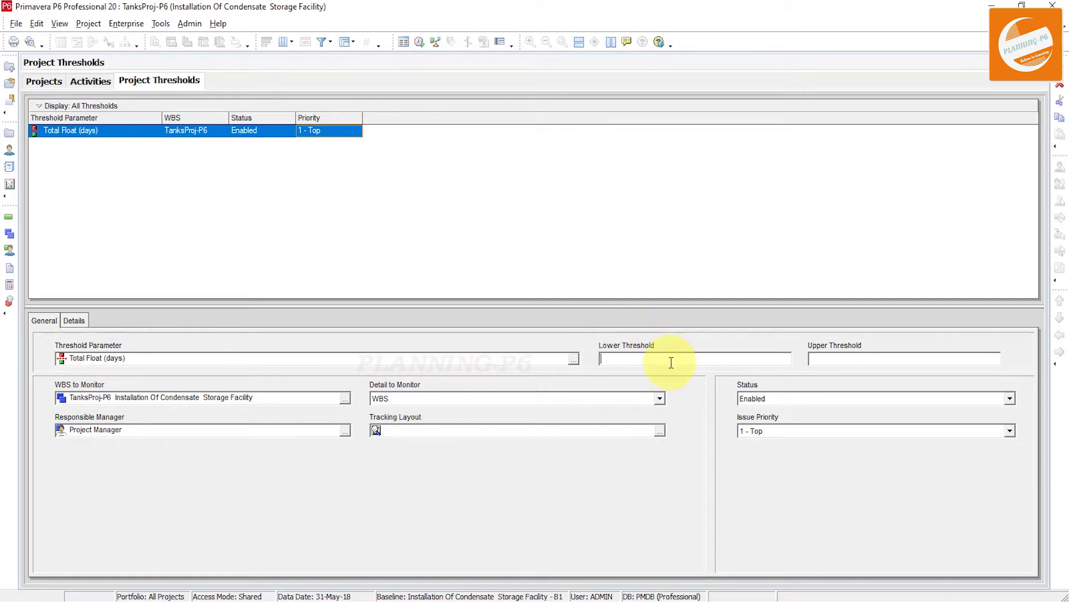
- Set lower threshold 2 and upper threshold 5, monitored at activity level
{"action": "type", "text": "2"}
{"action": "left_click", "coordinate": [837, 357]}
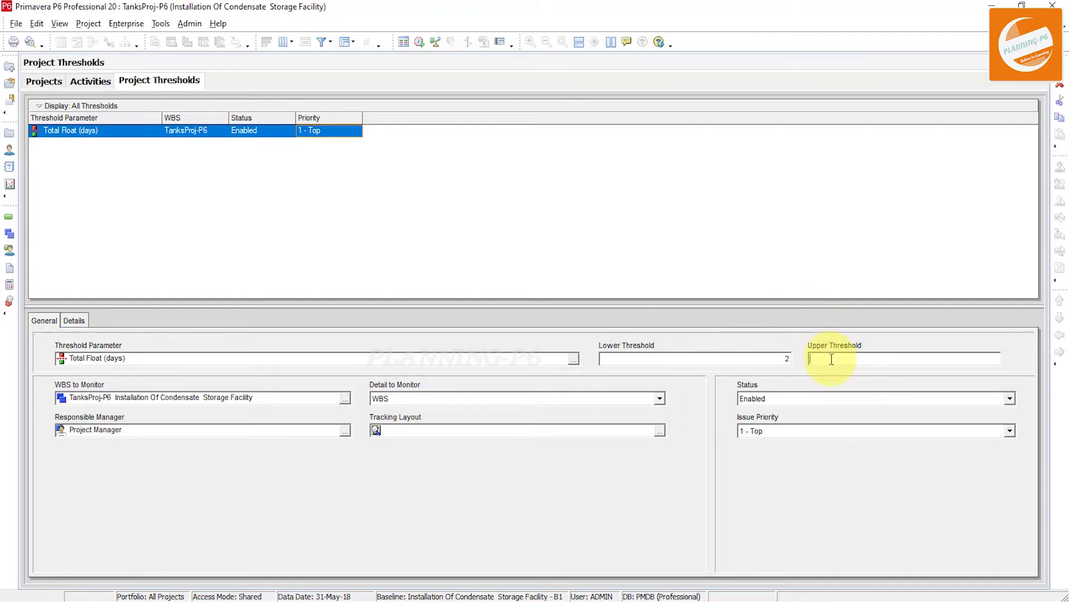
{"action": "type", "text": "5"}
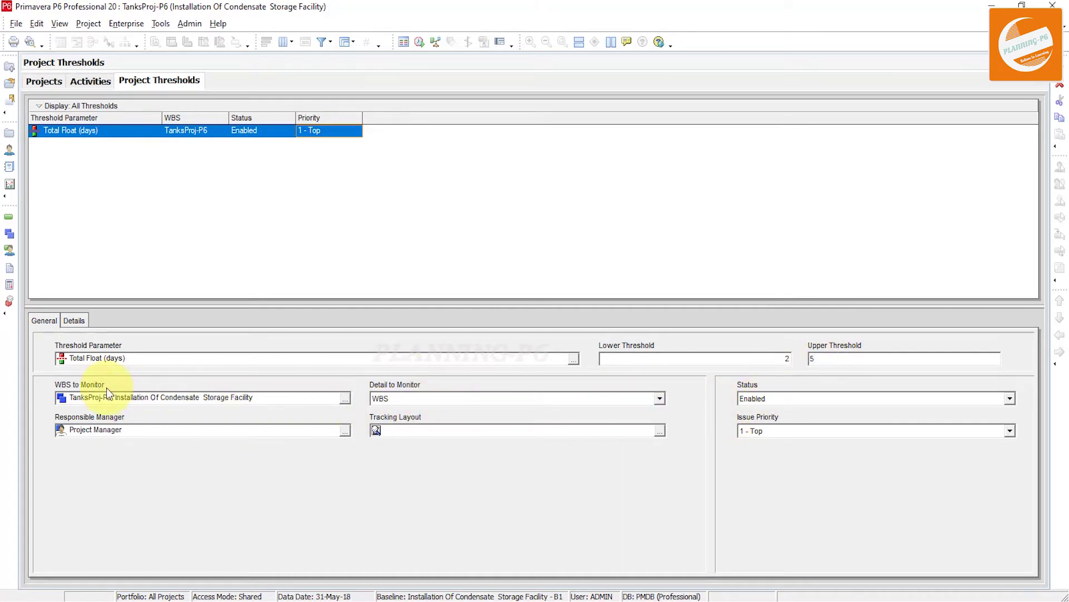
{"action": "left_click", "coordinate": [250, 403]}
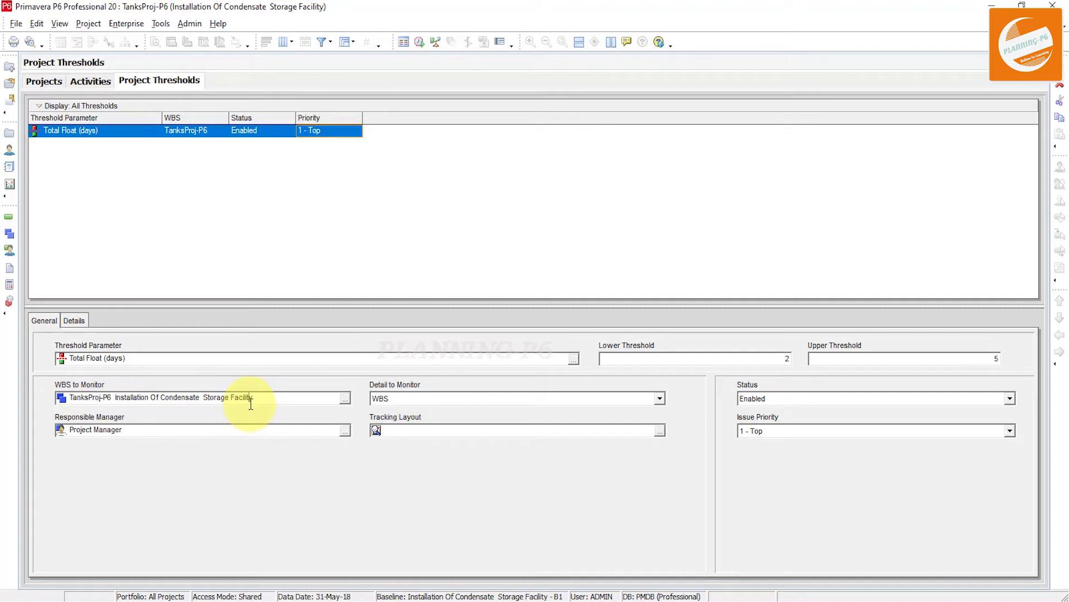
{"action": "left_click", "coordinate": [493, 403]}
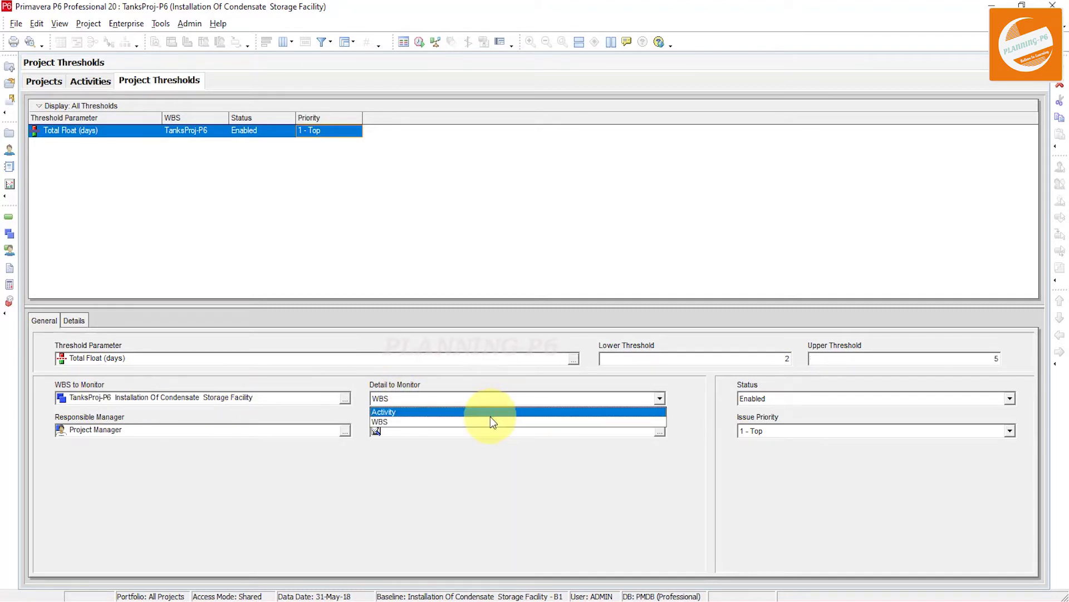
{"action": "left_click", "coordinate": [491, 416]}
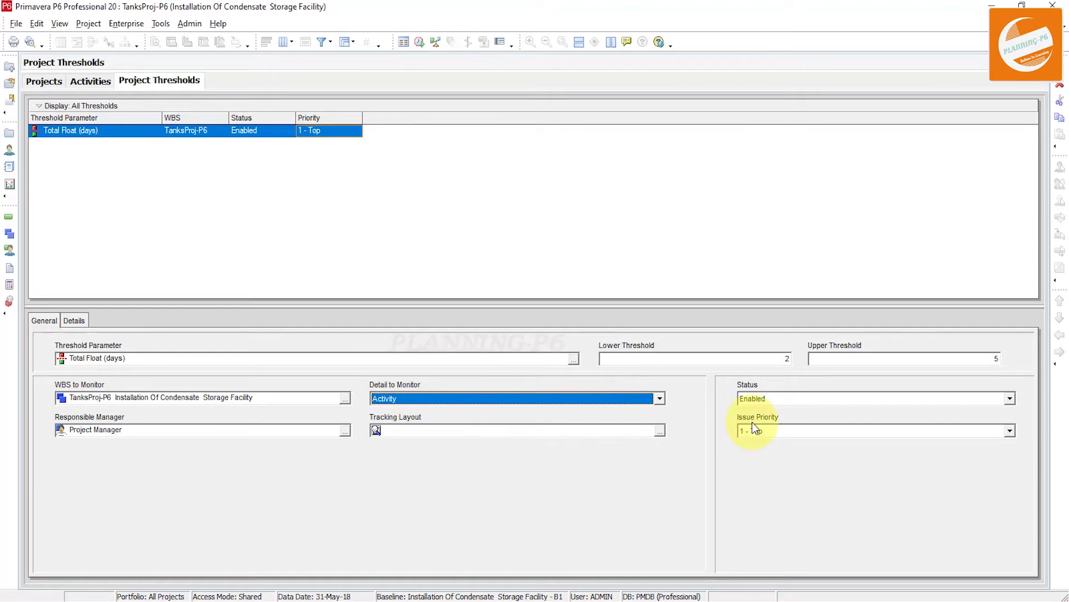
- Keep Project Manager as the threshold's responsible manager
{"action": "left_click", "coordinate": [134, 431]}
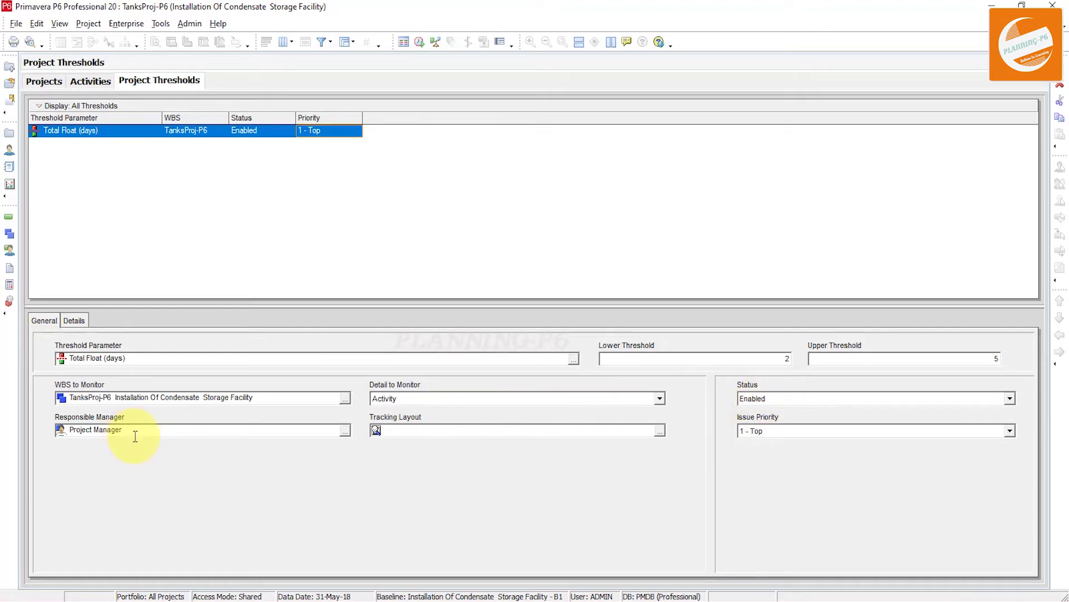
{"action": "left_click", "coordinate": [346, 430]}
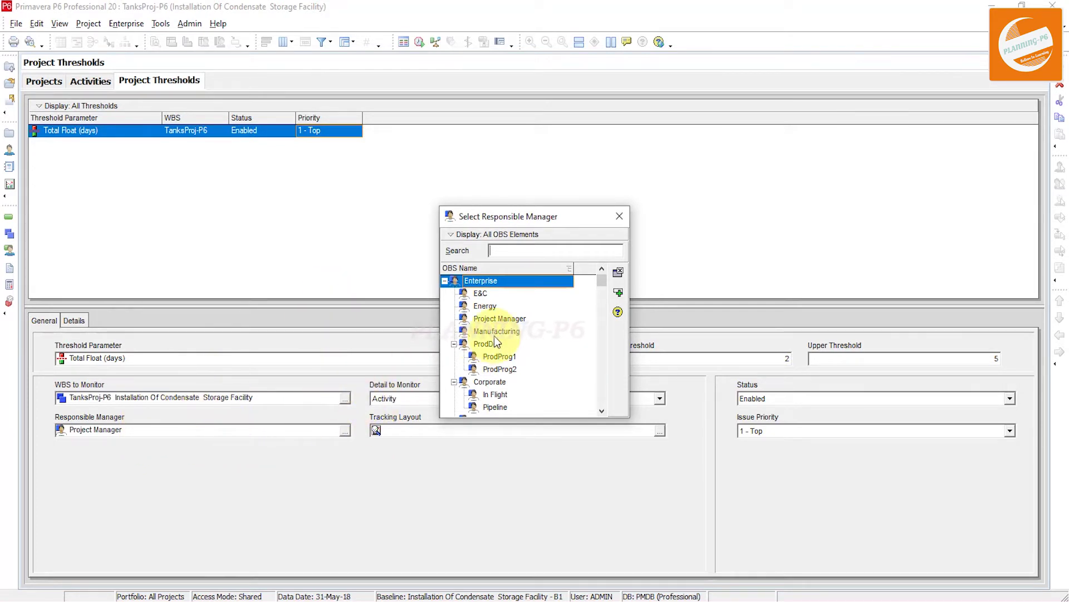
{"action": "left_click", "coordinate": [620, 217]}
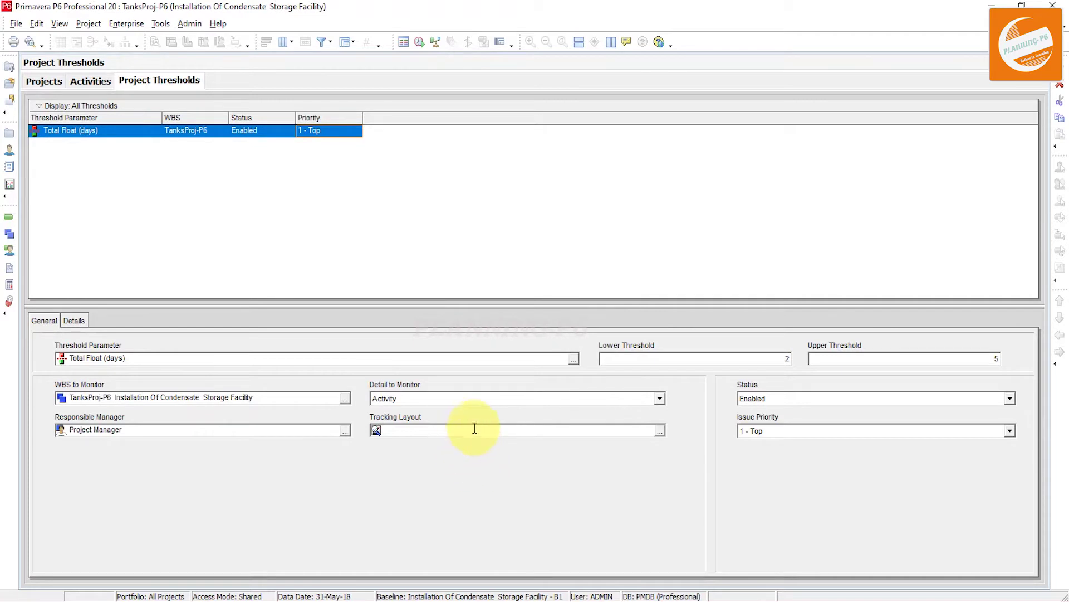
{"action": "left_click", "coordinate": [660, 430]}
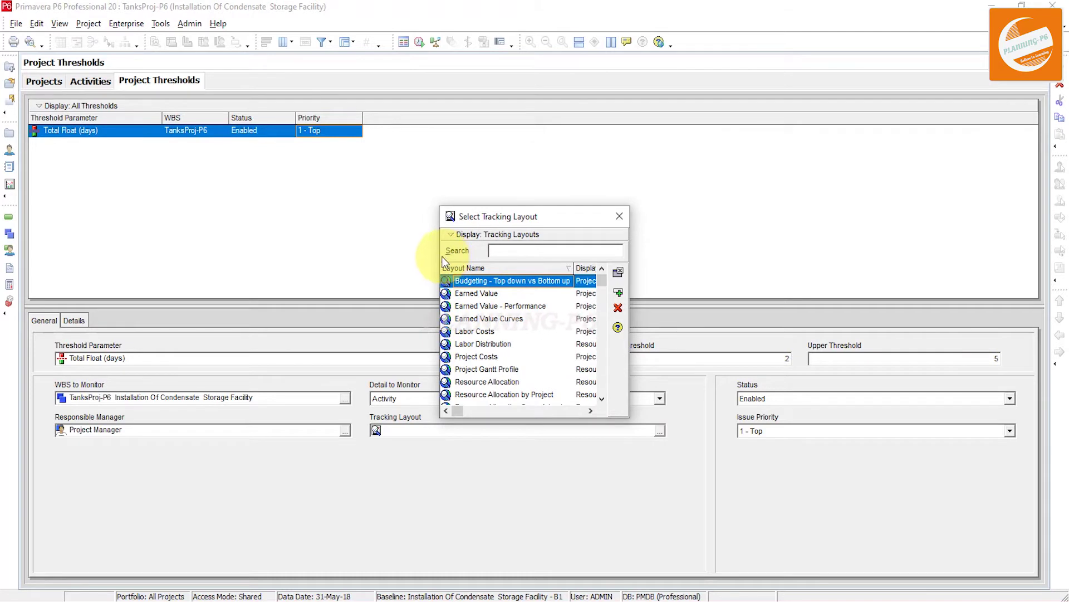
- Choose Earned Value - Performance as tracking layout, keeping issue priority 1 - Top
{"action": "left_click_drag", "start_coordinate": [438, 255], "coordinate": [289, 234]}
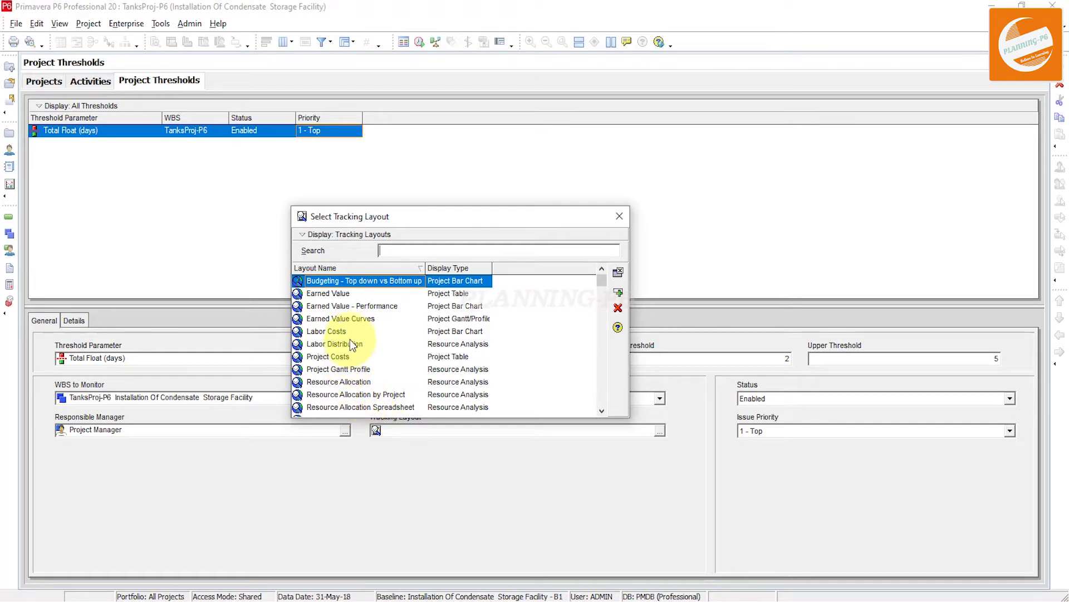
{"action": "left_click", "coordinate": [438, 306]}
{"action": "left_click", "coordinate": [616, 295]}
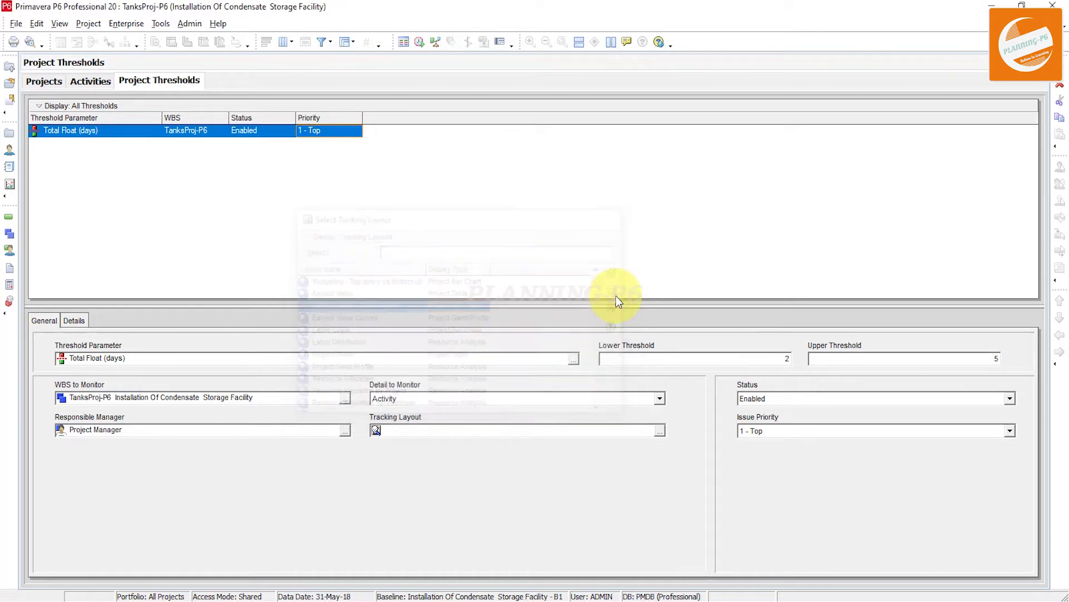
{"action": "left_click", "coordinate": [788, 430]}
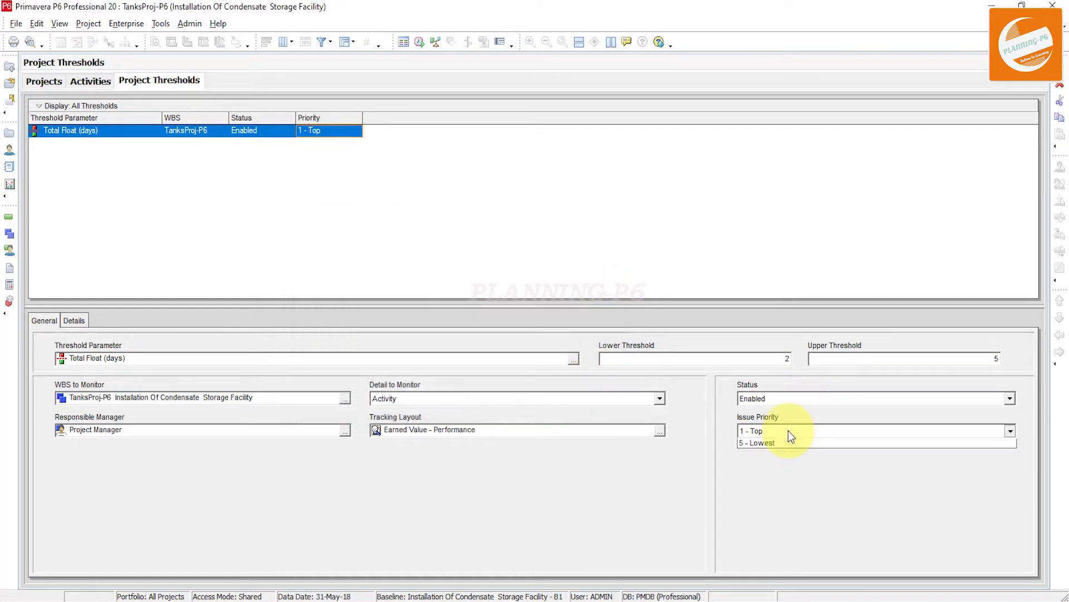
{"action": "left_click", "coordinate": [789, 430]}
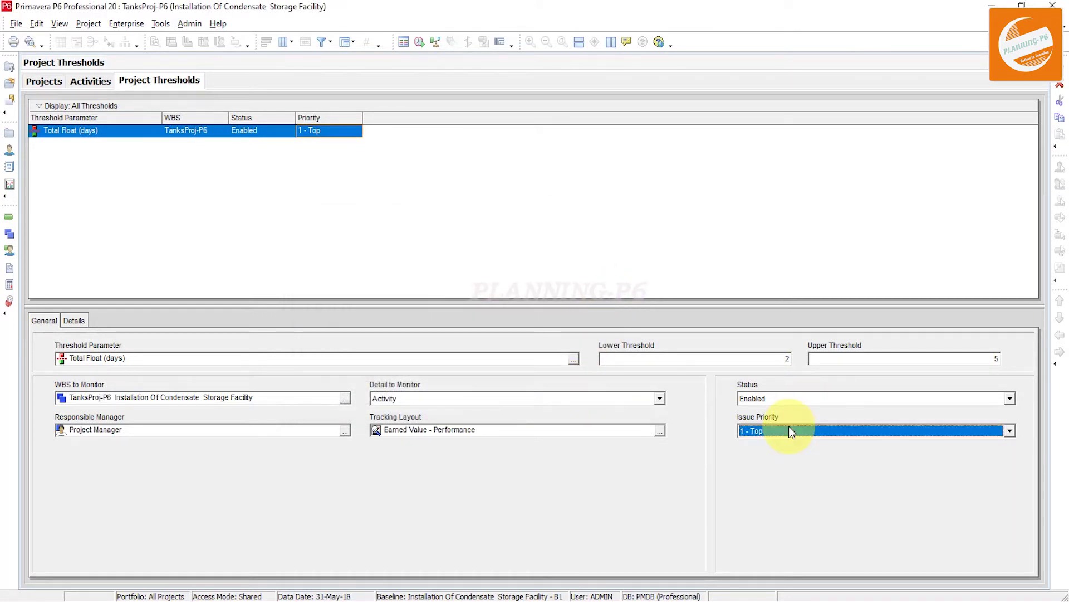
- On the Details tab, set the monitoring window from PS to PF
{"action": "left_click", "coordinate": [79, 323]}
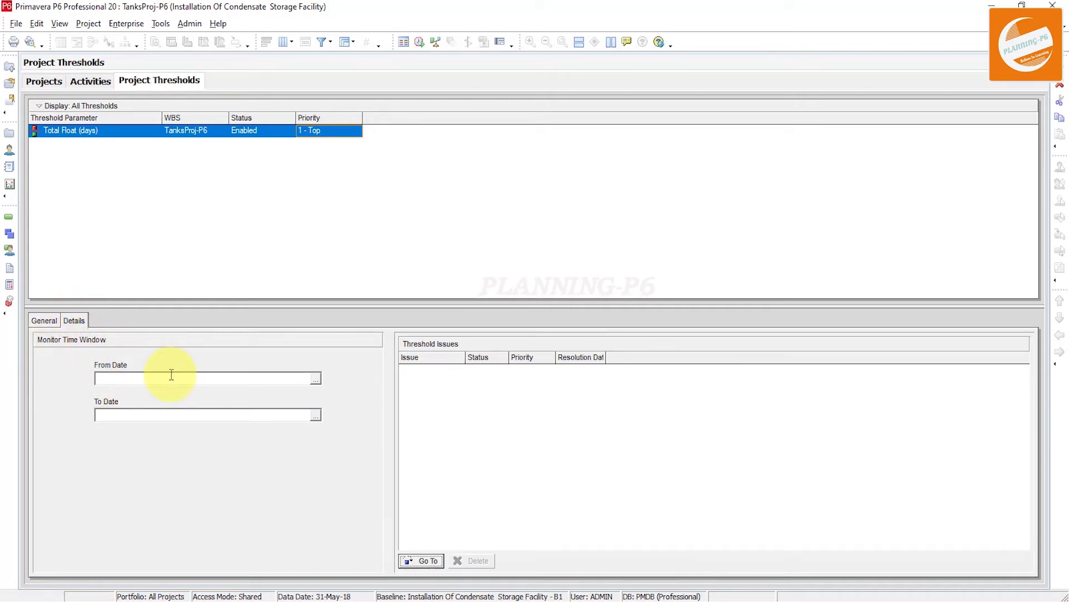
{"action": "left_click", "coordinate": [316, 379]}
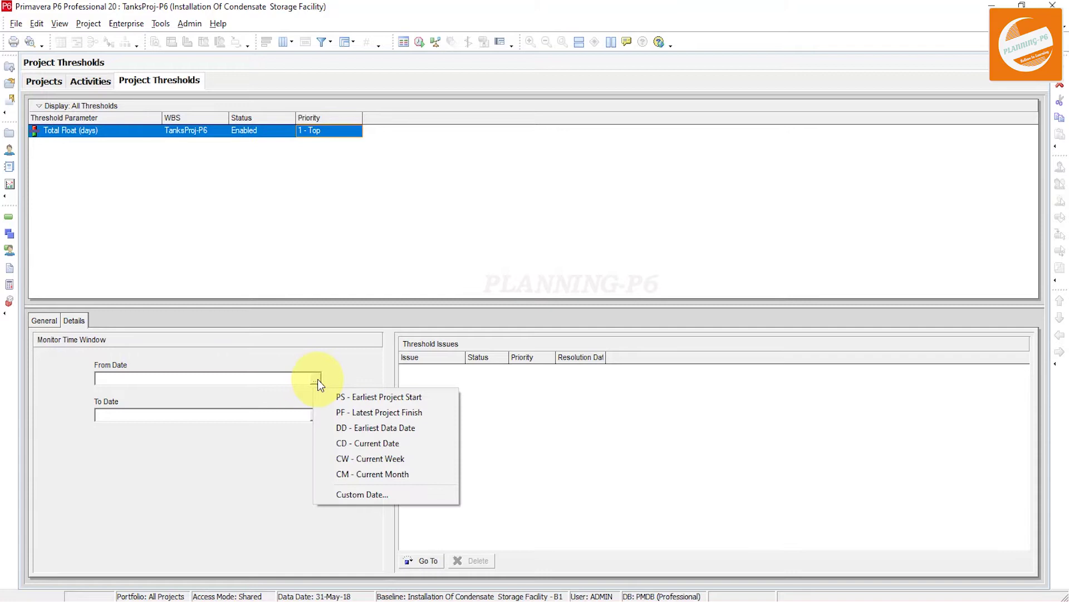
{"action": "left_click", "coordinate": [359, 399]}
{"action": "left_click", "coordinate": [315, 415]}
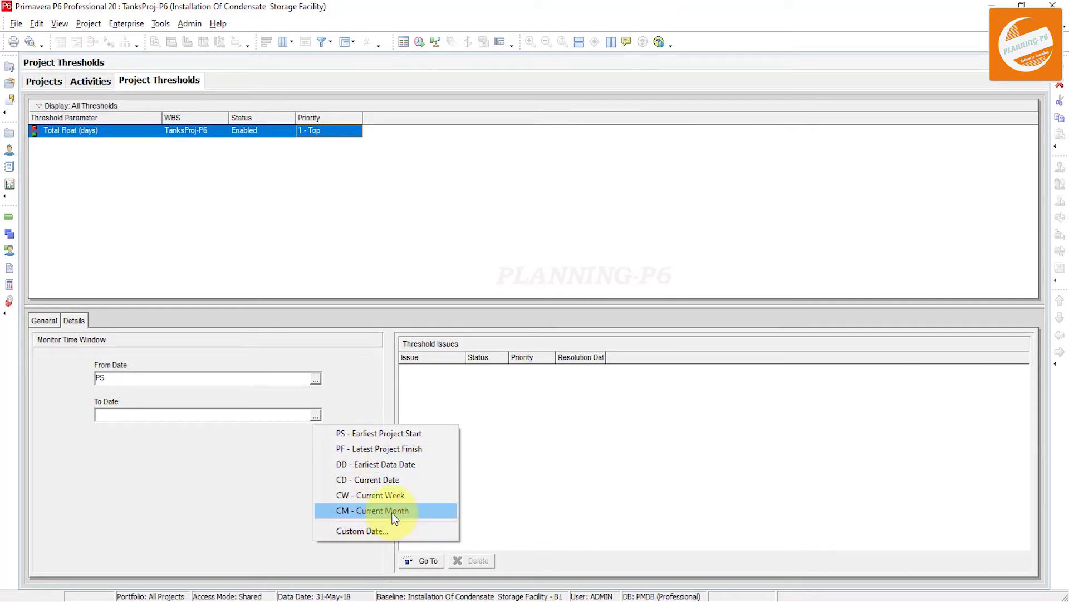
{"action": "left_click", "coordinate": [392, 449]}
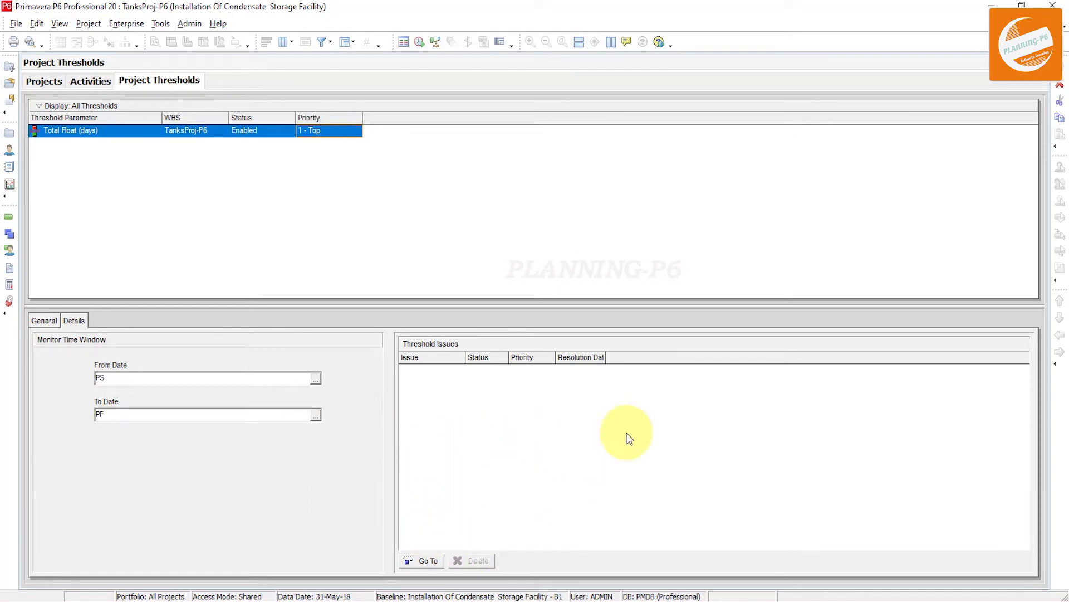
{"action": "left_click_drag", "start_coordinate": [609, 306], "coordinate": [606, 245]}
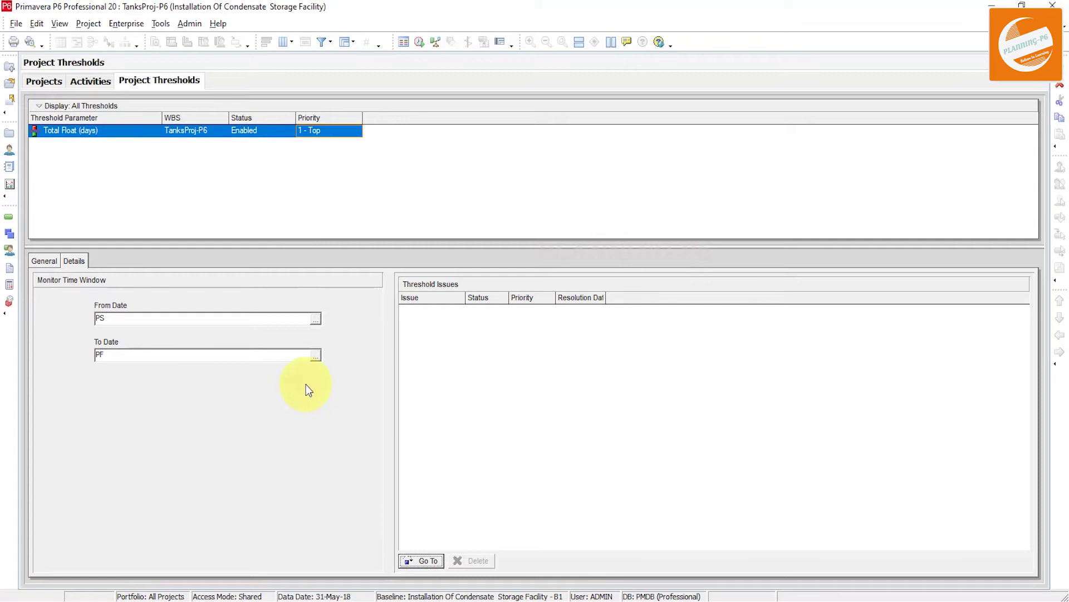
- Run Tools > Monitor Thresholds using the original threshold monitor windows
{"action": "left_click", "coordinate": [53, 258]}
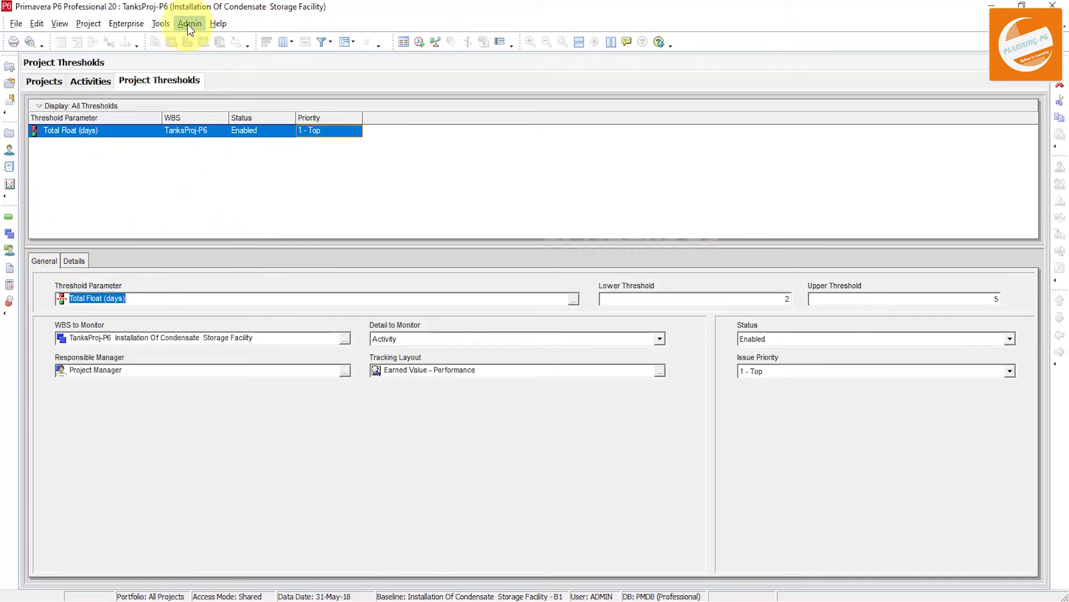
{"action": "left_click", "coordinate": [159, 25]}
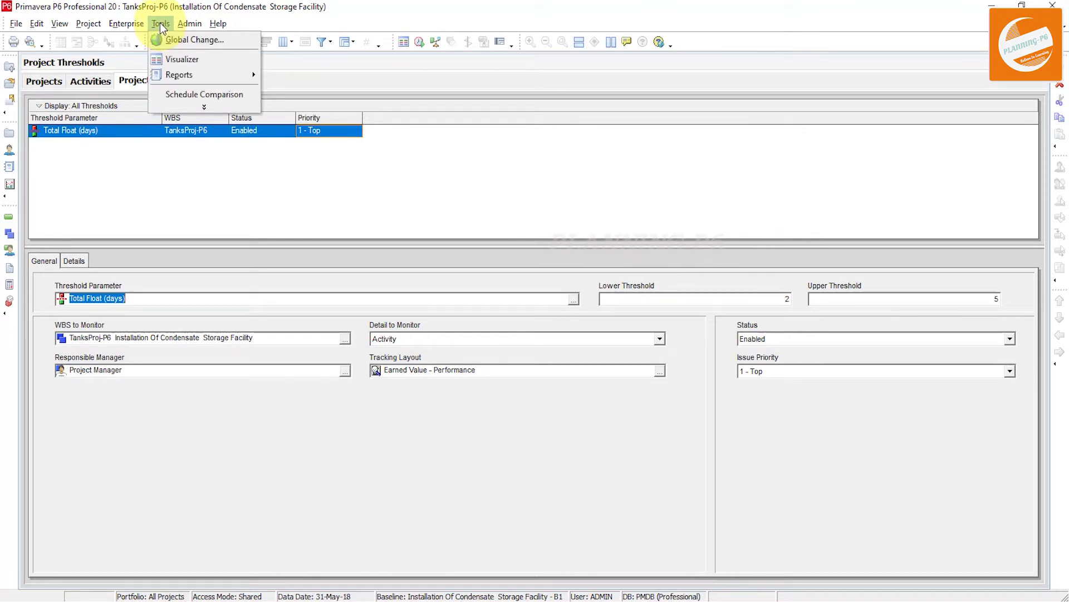
{"action": "left_click", "coordinate": [220, 105]}
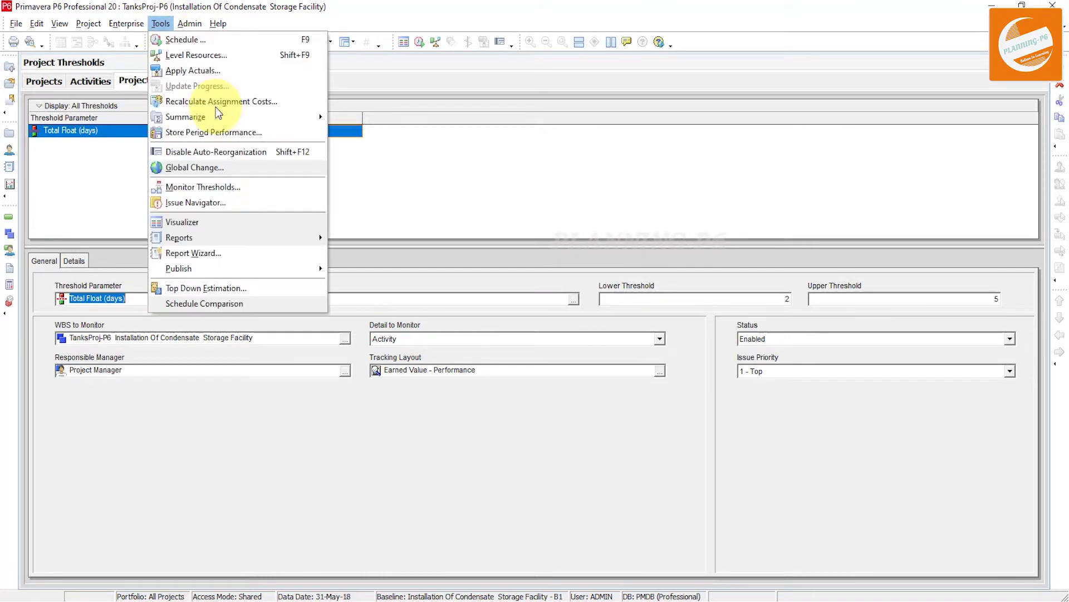
{"action": "left_click", "coordinate": [211, 188]}
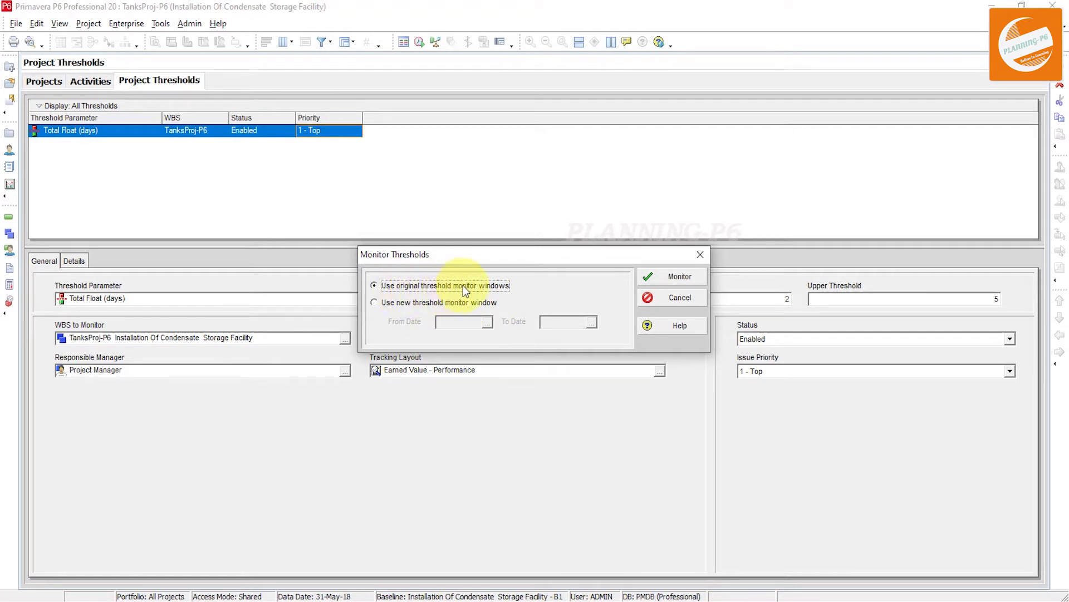
{"action": "left_click", "coordinate": [681, 276]}
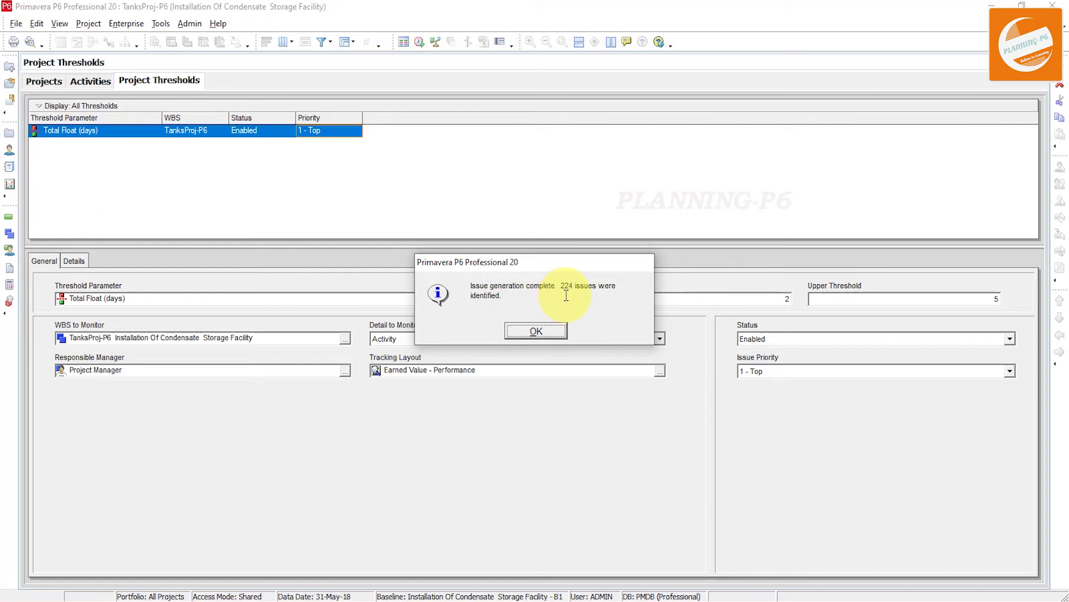
- Dismiss the 224-issues message and scroll the Details issue list up to the first issue
{"action": "left_click", "coordinate": [533, 331]}
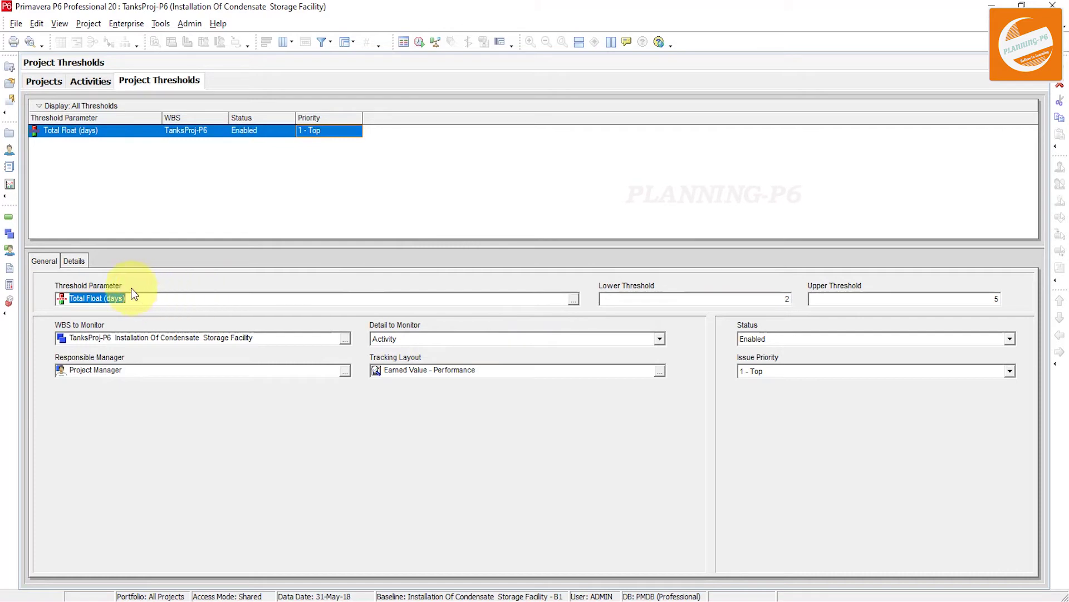
{"action": "left_click", "coordinate": [71, 260]}
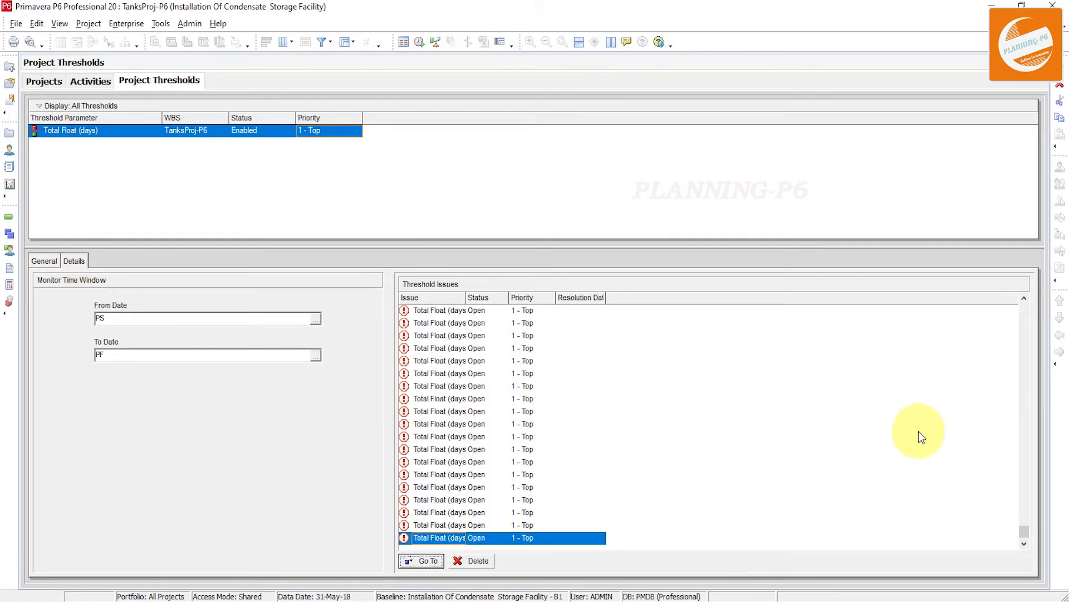
{"action": "left_click", "coordinate": [440, 460]}
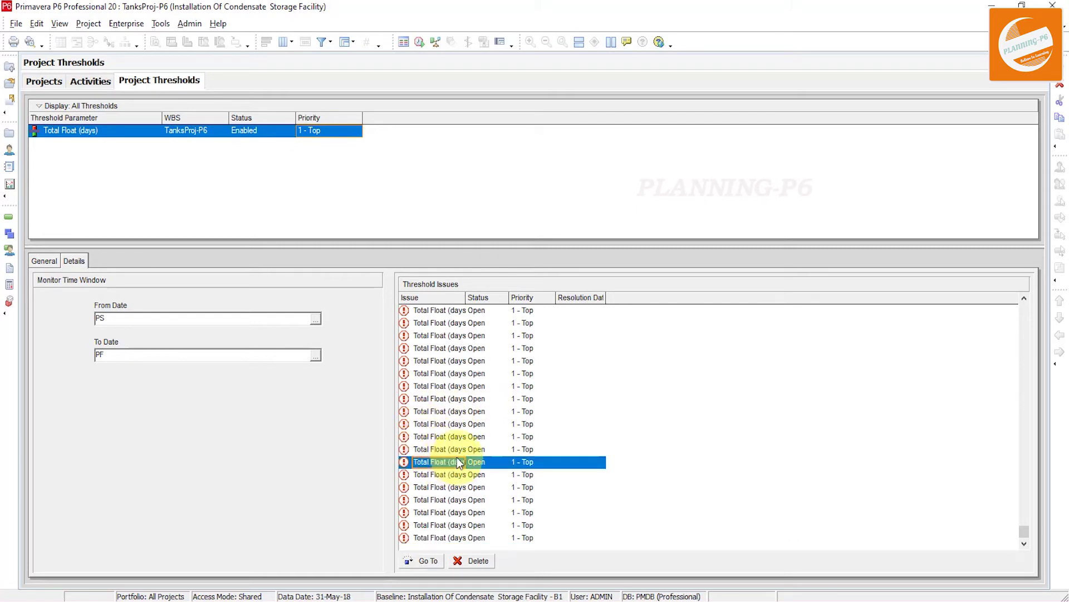
{"action": "scroll", "coordinate": [463, 399], "scroll_direction": "up", "scroll_amount": 3}
{"action": "left_click", "coordinate": [460, 400]}
{"action": "scroll", "coordinate": [460, 399], "scroll_direction": "up", "scroll_amount": 3}
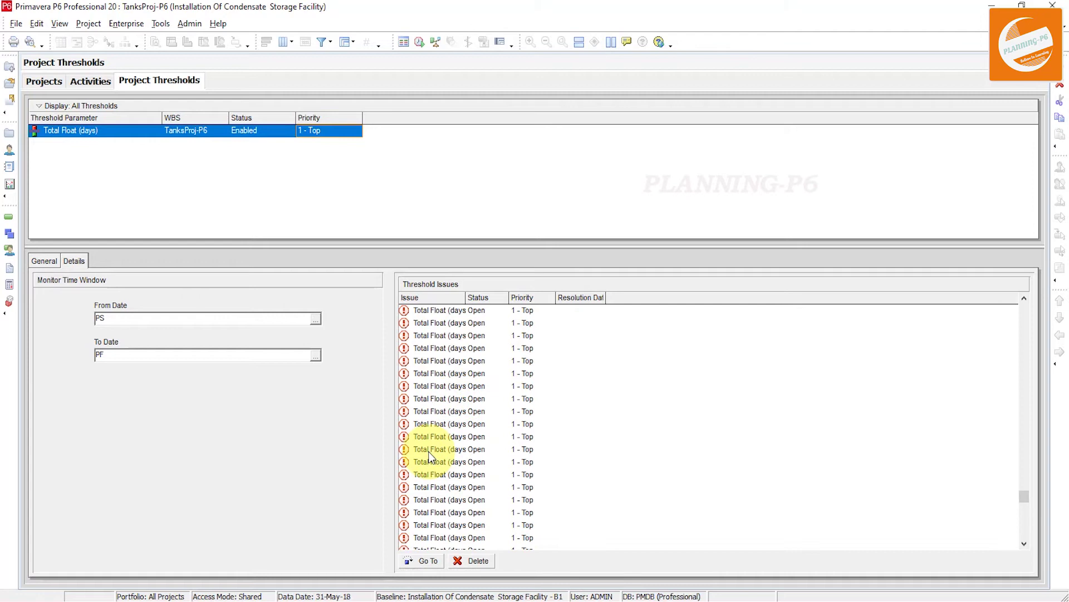
{"action": "scroll", "coordinate": [429, 454], "scroll_direction": "up", "scroll_amount": 5}
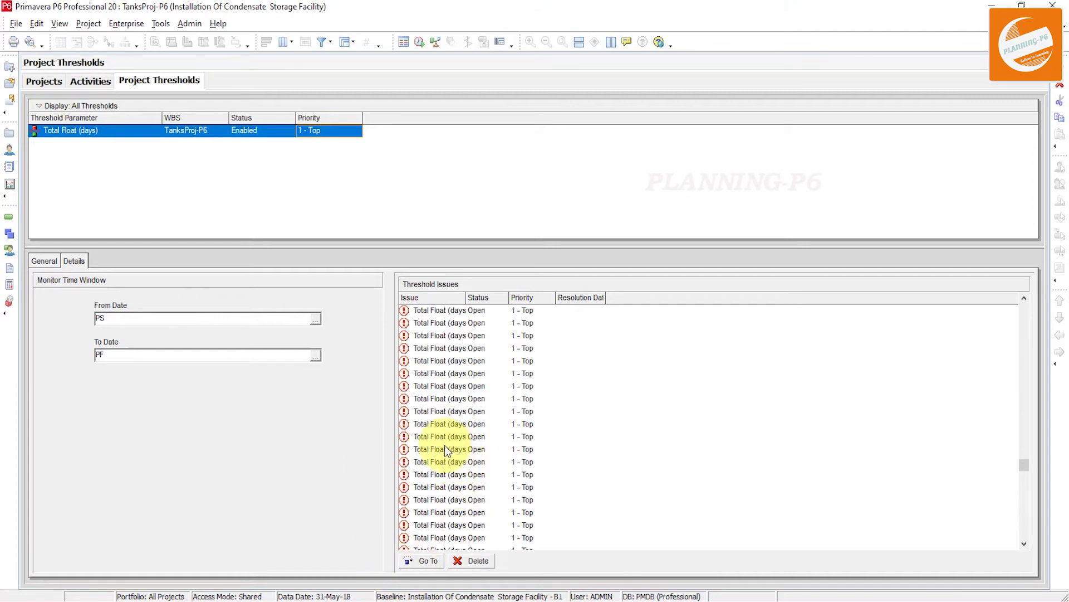
{"action": "left_click", "coordinate": [483, 362]}
{"action": "scroll", "coordinate": [466, 369], "scroll_direction": "up", "scroll_amount": 5}
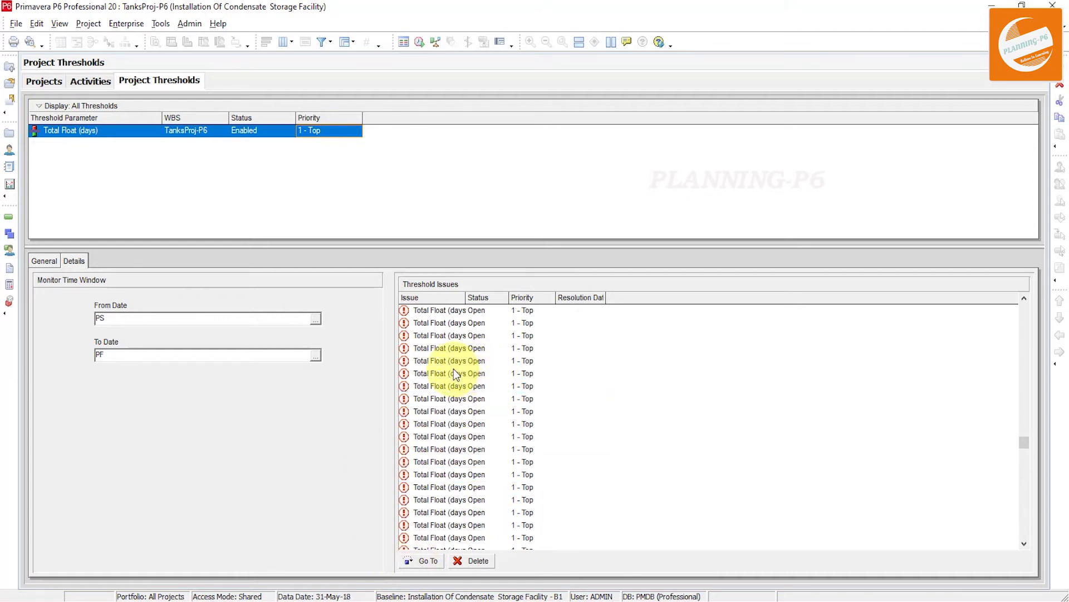
{"action": "scroll", "coordinate": [453, 372], "scroll_direction": "up", "scroll_amount": 5}
{"action": "left_click", "coordinate": [462, 323]}
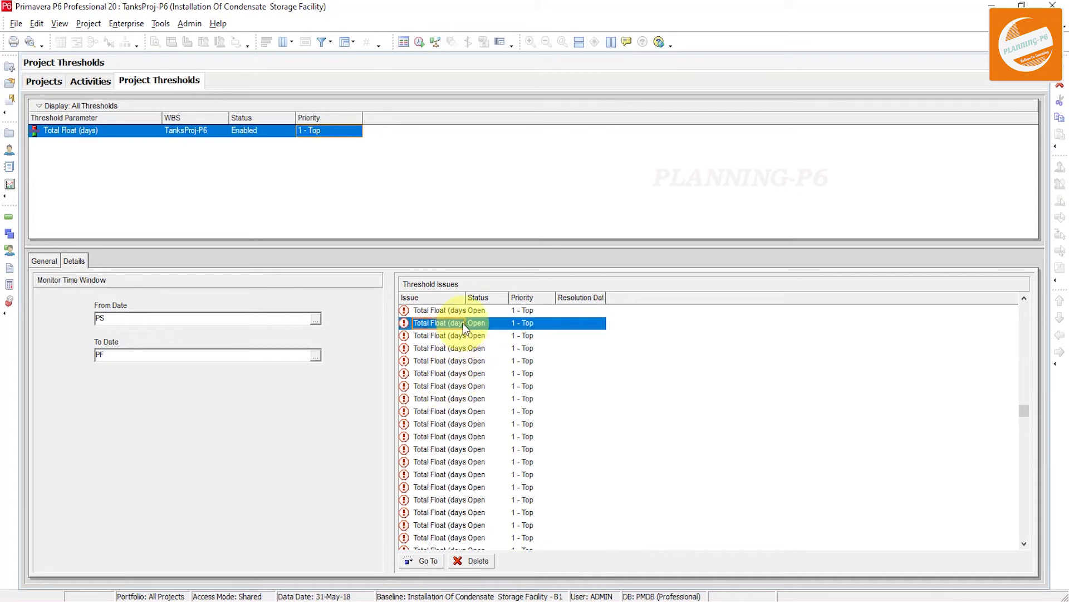
{"action": "scroll", "coordinate": [460, 334], "scroll_direction": "up", "scroll_amount": 5}
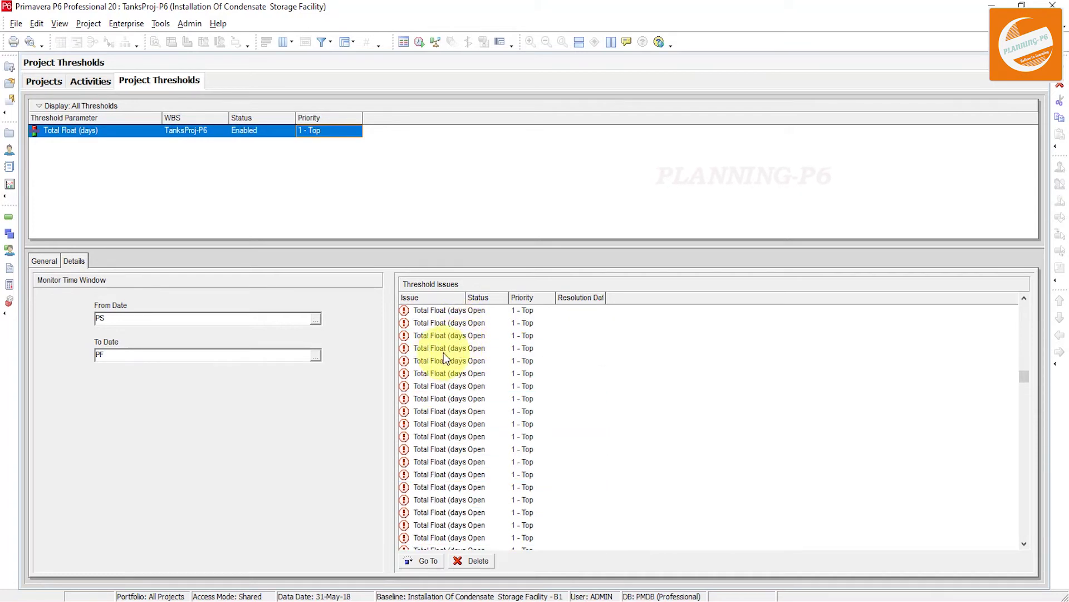
{"action": "left_click", "coordinate": [437, 310]}
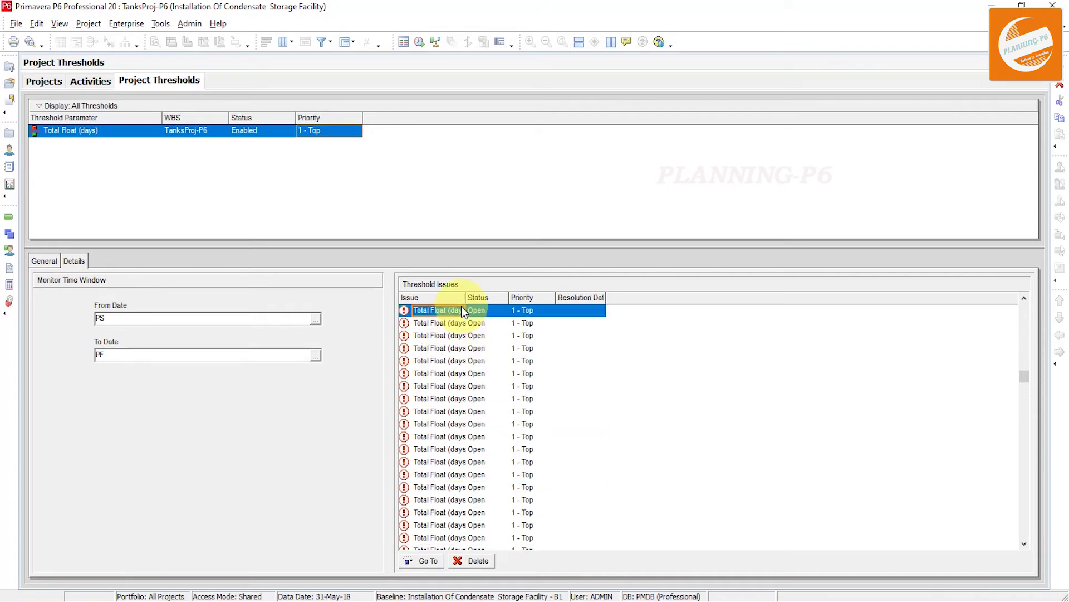
- Open the selected issue in Project Issues and scroll through the Total Float issues
{"action": "left_click", "coordinate": [419, 560]}
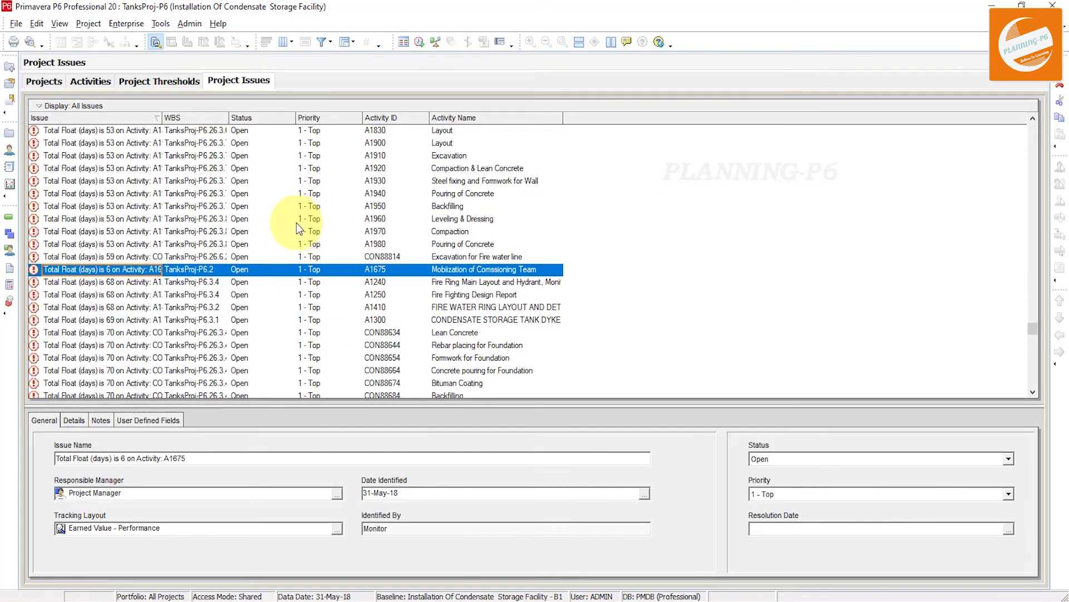
{"action": "scroll", "coordinate": [232, 249], "scroll_direction": "up", "scroll_amount": 8}
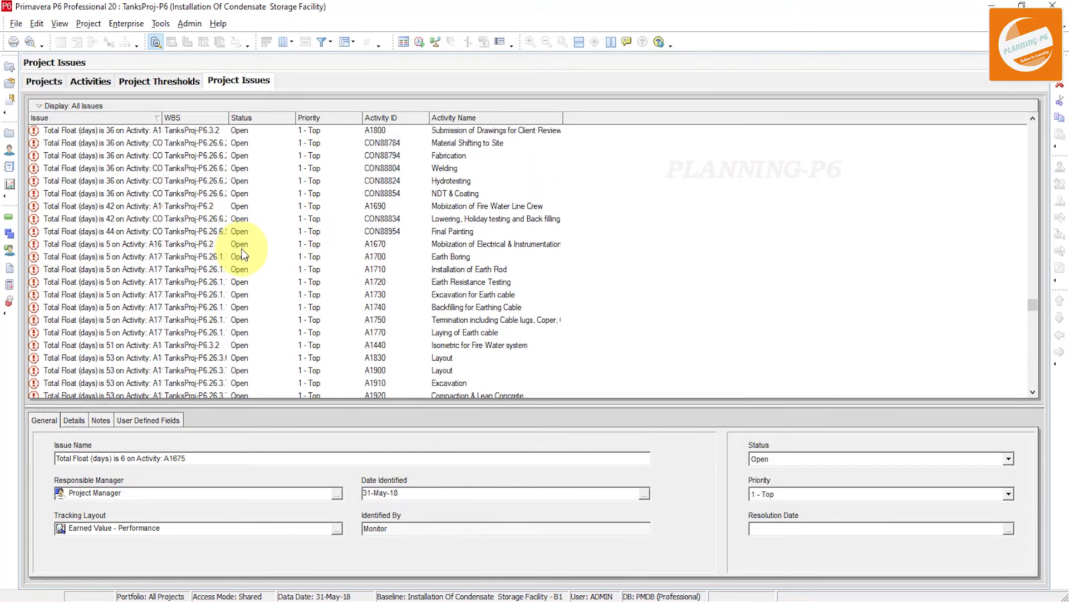
{"action": "scroll", "coordinate": [223, 291], "scroll_direction": "up", "scroll_amount": 4}
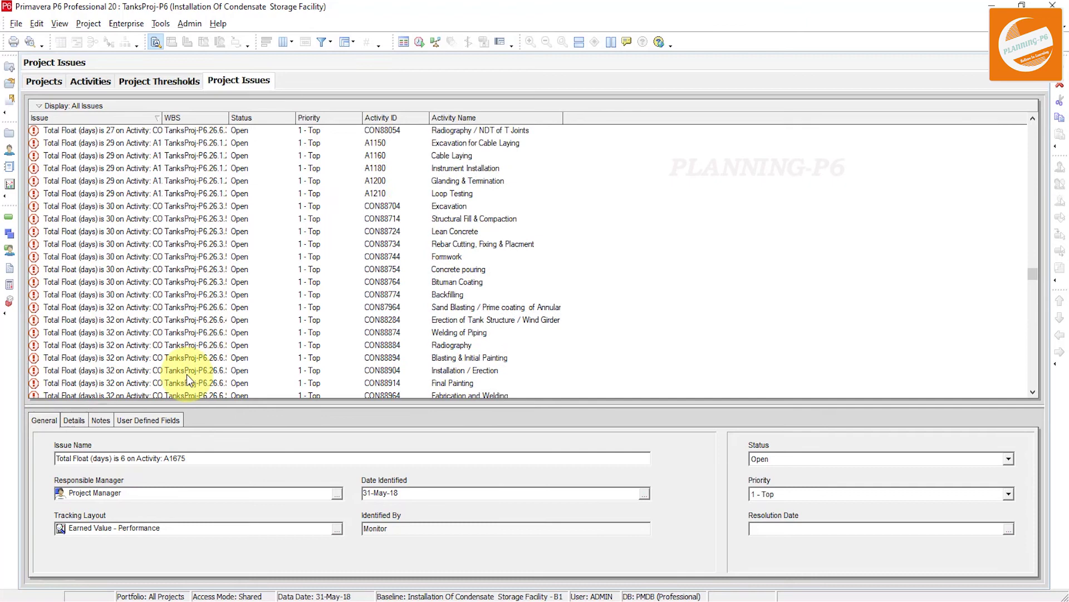
{"action": "scroll", "coordinate": [186, 375], "scroll_direction": "up", "scroll_amount": 10}
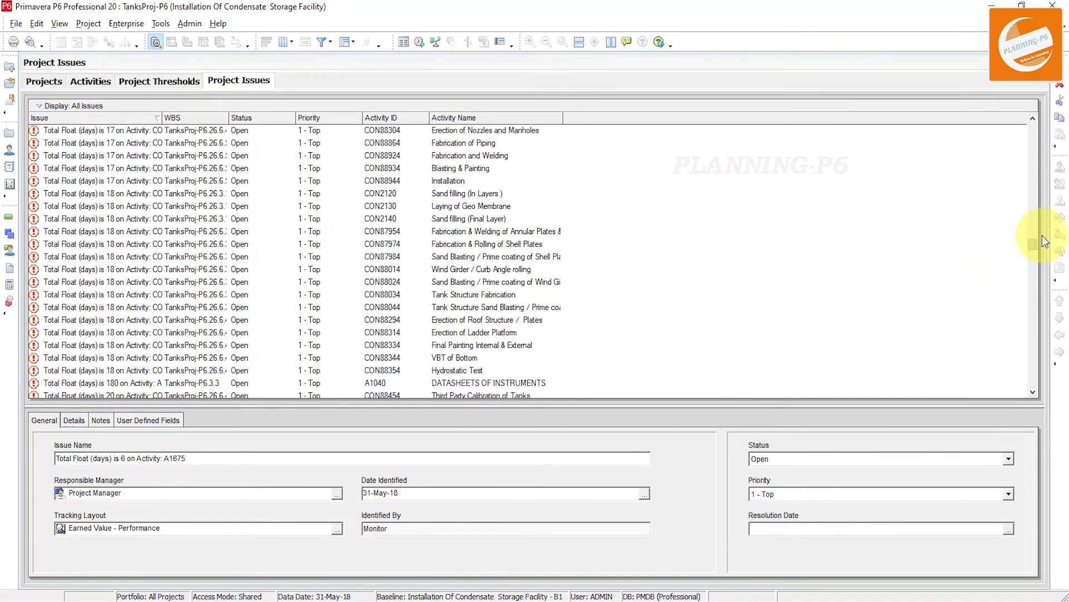
{"action": "scroll", "coordinate": [1037, 239], "scroll_direction": "up", "scroll_amount": 10}
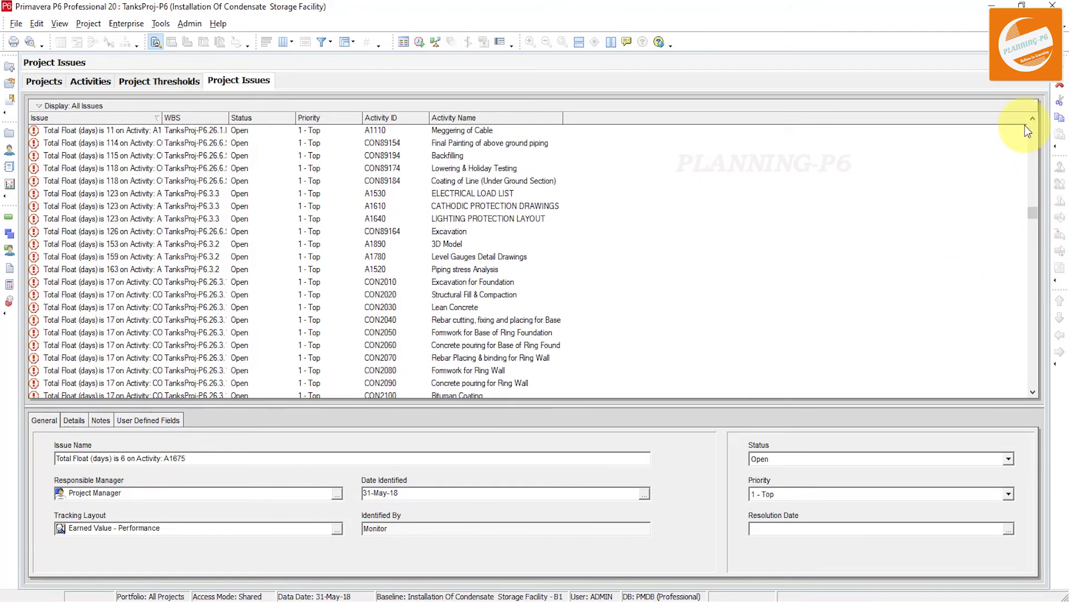
{"action": "scroll", "coordinate": [334, 290], "scroll_direction": "up", "scroll_amount": 2}
{"action": "scroll", "coordinate": [311, 287], "scroll_direction": "down", "scroll_amount": 5}
{"action": "scroll", "coordinate": [300, 274], "scroll_direction": "up", "scroll_amount": 4}
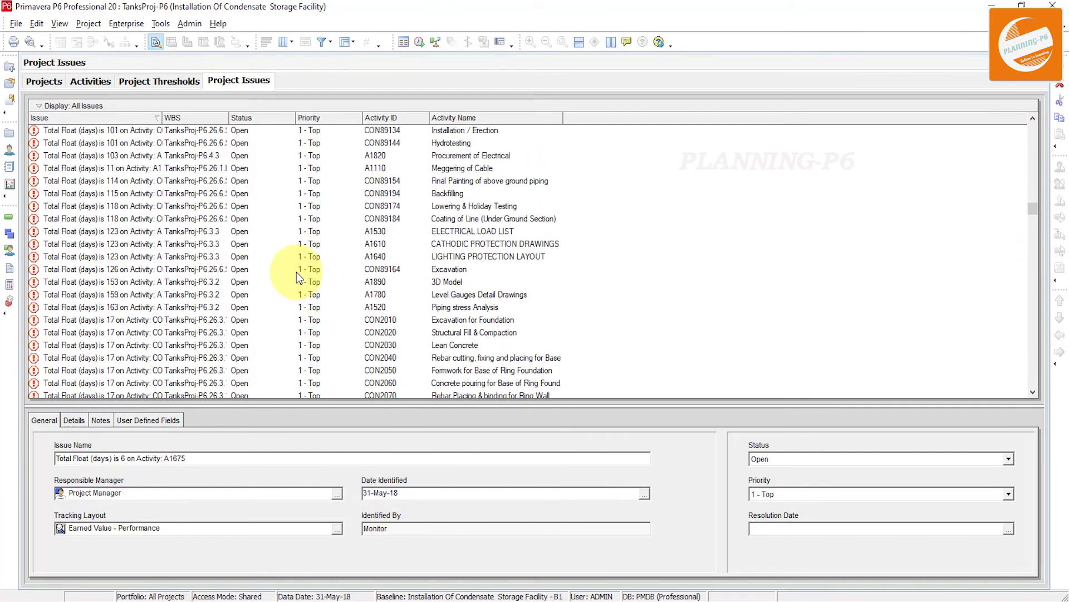
{"action": "scroll", "coordinate": [293, 272], "scroll_direction": "up", "scroll_amount": 8}
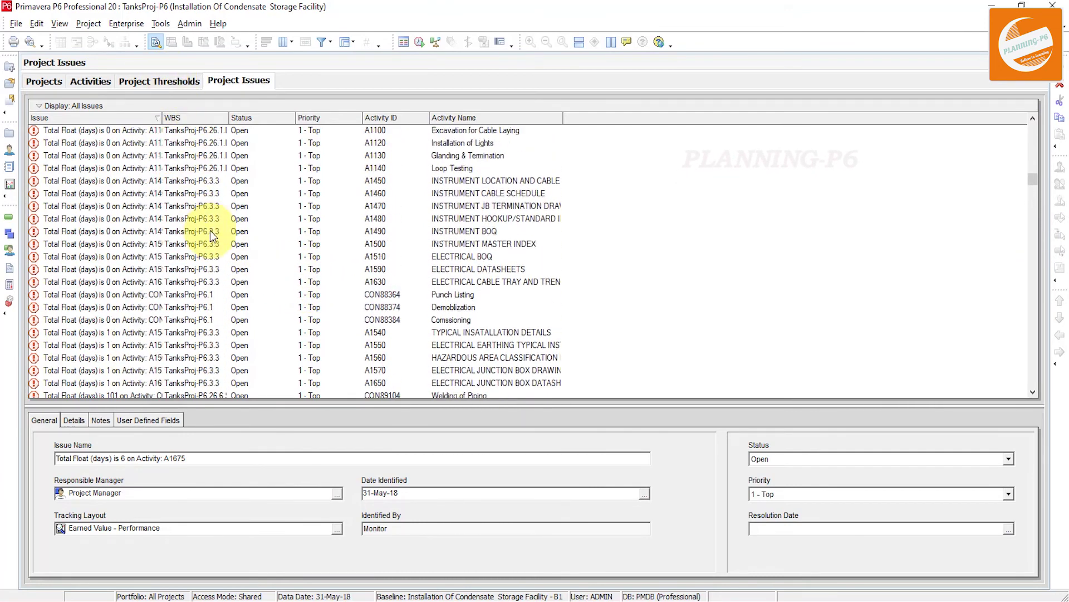
{"action": "scroll", "coordinate": [284, 189], "scroll_direction": "up", "scroll_amount": 5}
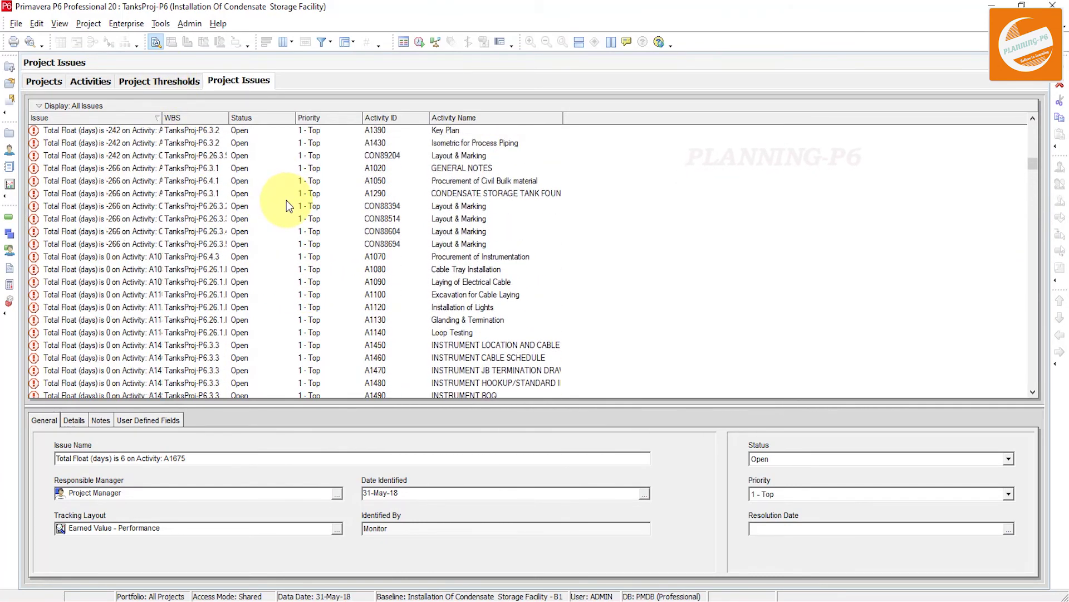
{"action": "scroll", "coordinate": [288, 206], "scroll_direction": "up", "scroll_amount": 10}
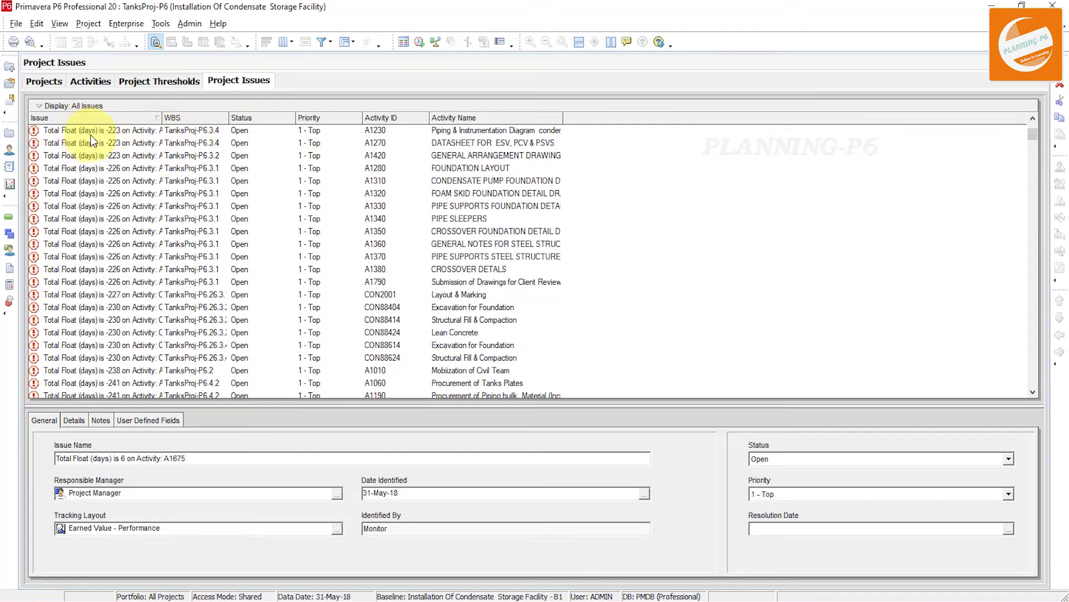
{"action": "scroll", "coordinate": [130, 161], "scroll_direction": "up", "scroll_amount": 1}
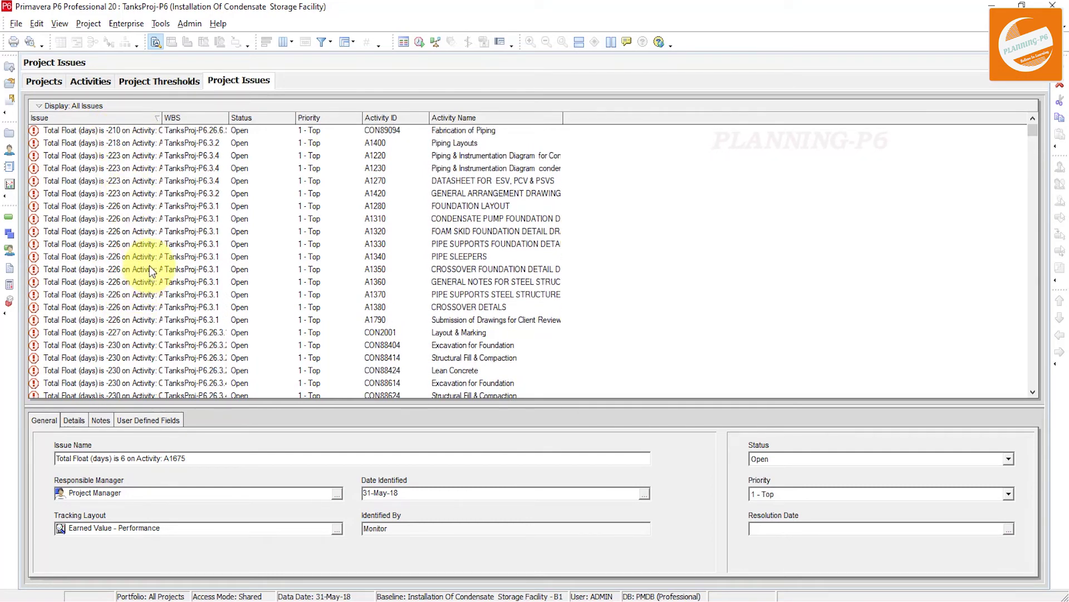
{"action": "scroll", "coordinate": [170, 255], "scroll_direction": "down", "scroll_amount": 1}
{"action": "scroll", "coordinate": [173, 230], "scroll_direction": "up", "scroll_amount": 1}
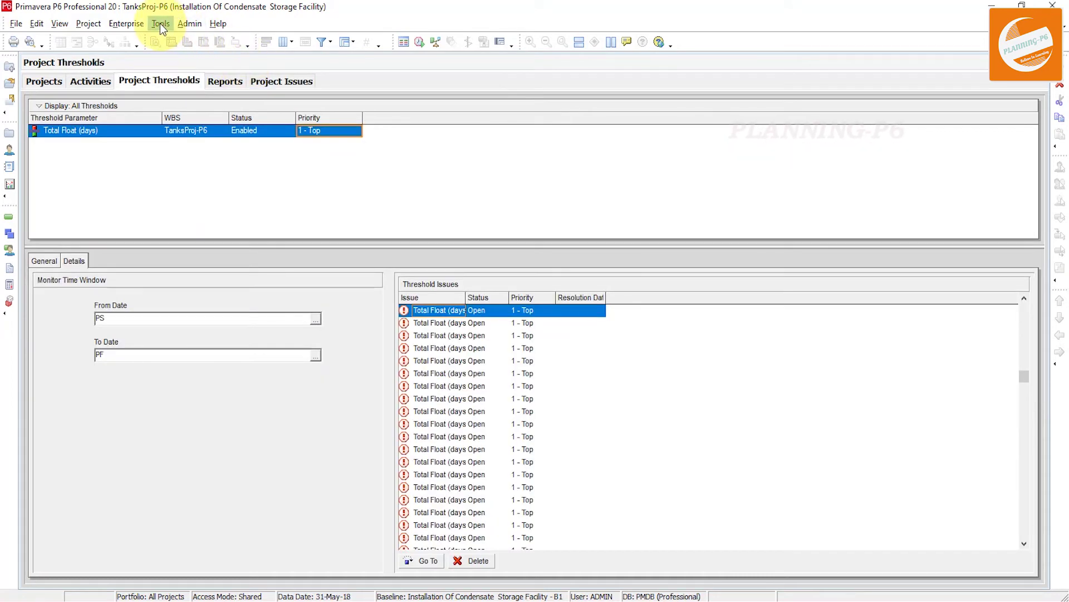
- Start a new report in the Report Wizard based on the current view
{"action": "left_click", "coordinate": [160, 24]}
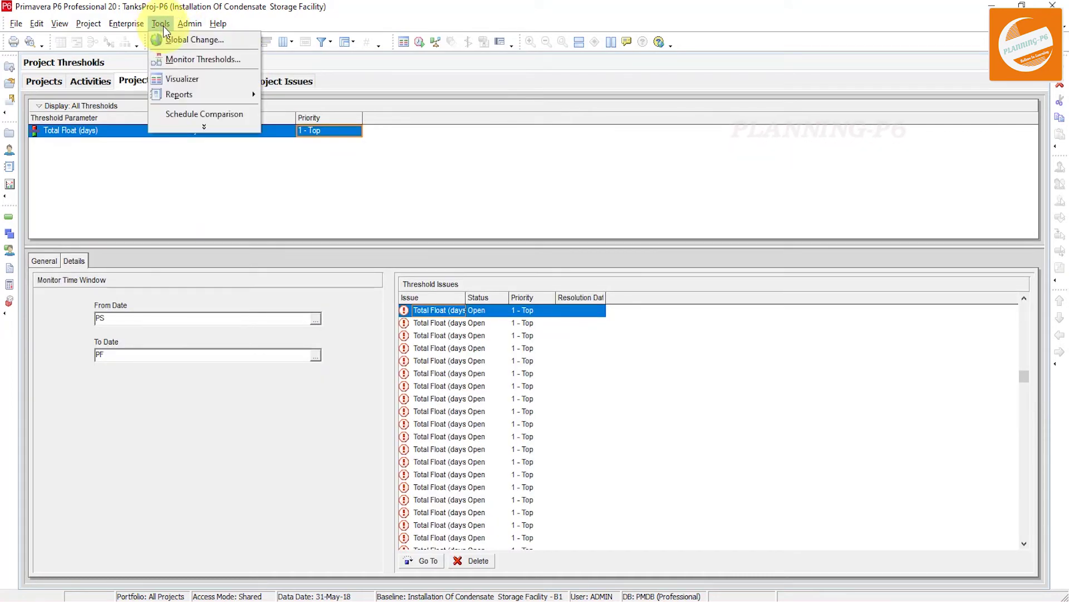
{"action": "left_click", "coordinate": [209, 131]}
{"action": "left_click", "coordinate": [206, 251]}
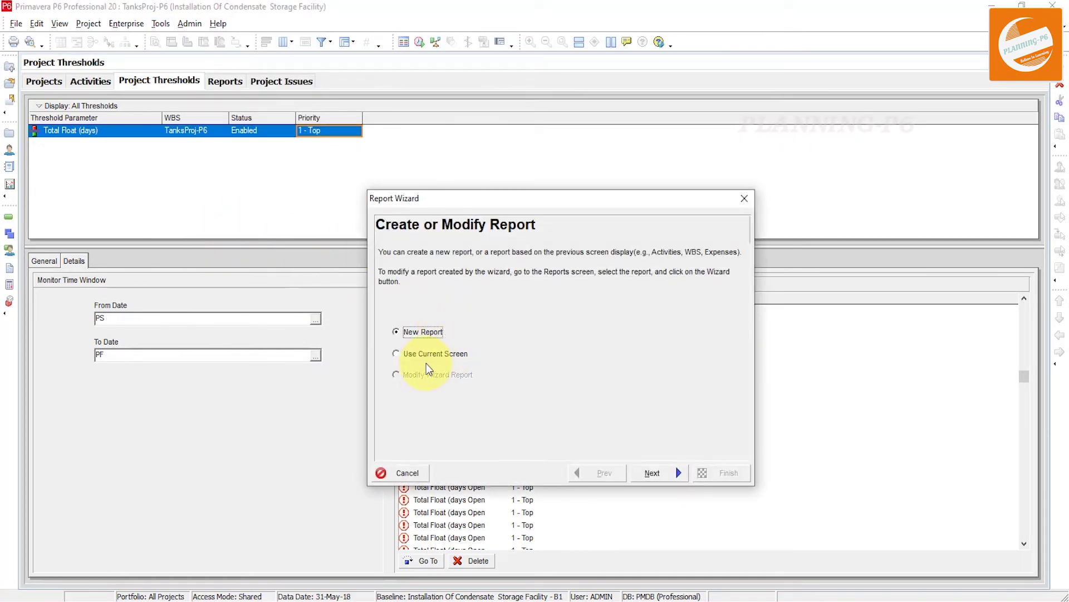
{"action": "left_click", "coordinate": [425, 357]}
{"action": "left_click", "coordinate": [653, 472]}
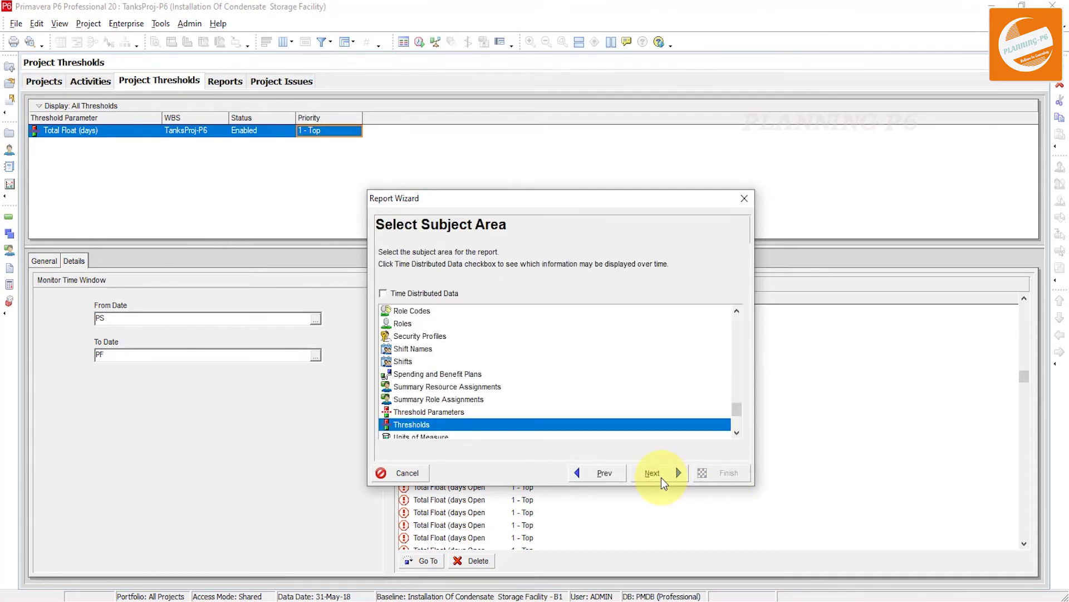
- Generate a report with Thresholds as its subject area and bring up its Print Preview run options
{"action": "left_click", "coordinate": [434, 415]}
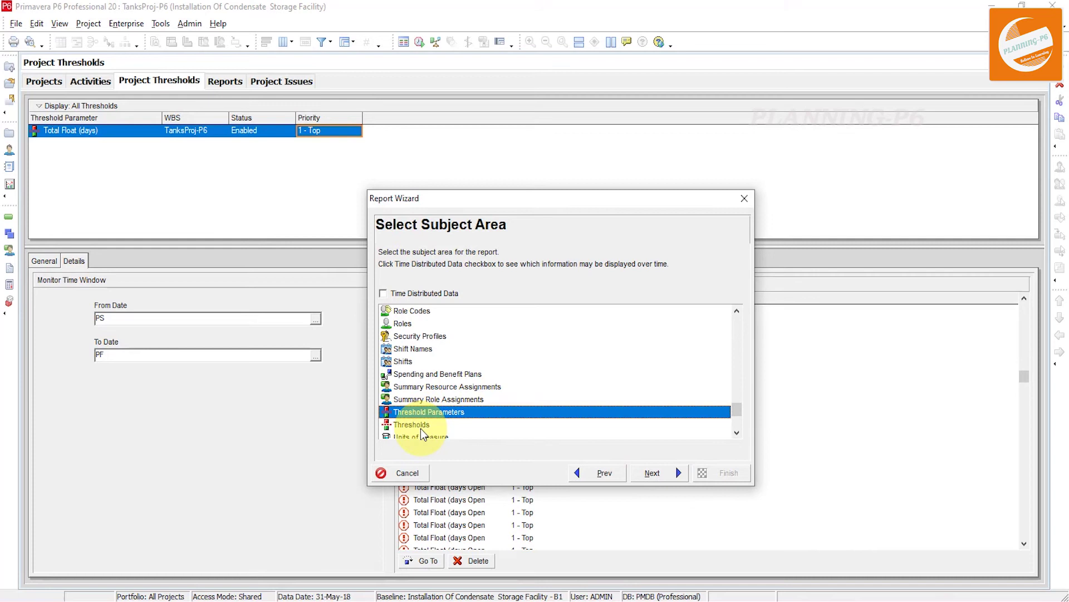
{"action": "left_click", "coordinate": [420, 428]}
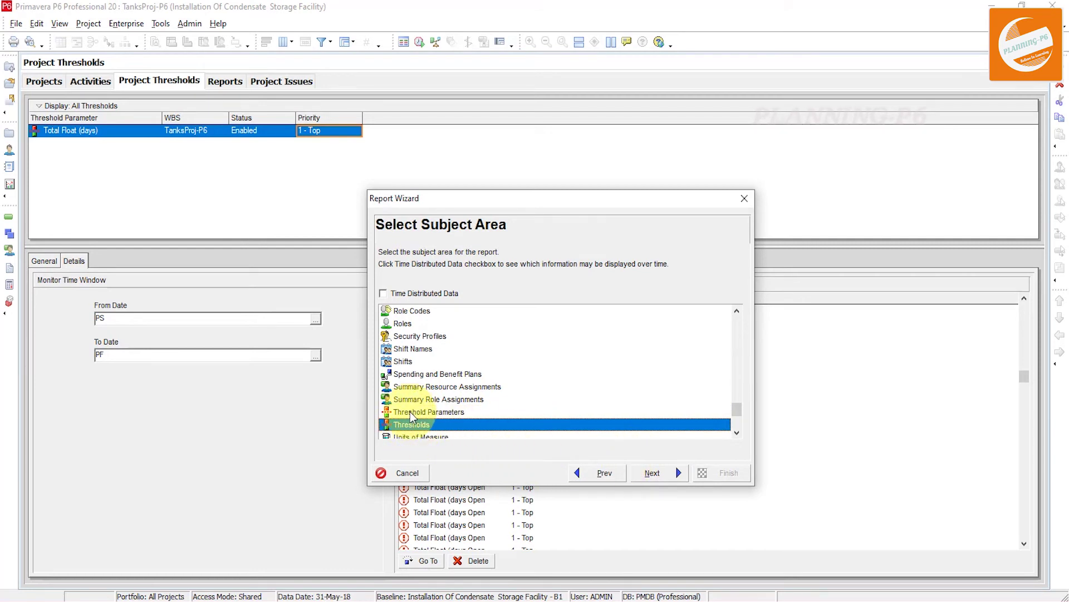
{"action": "left_click", "coordinate": [646, 473]}
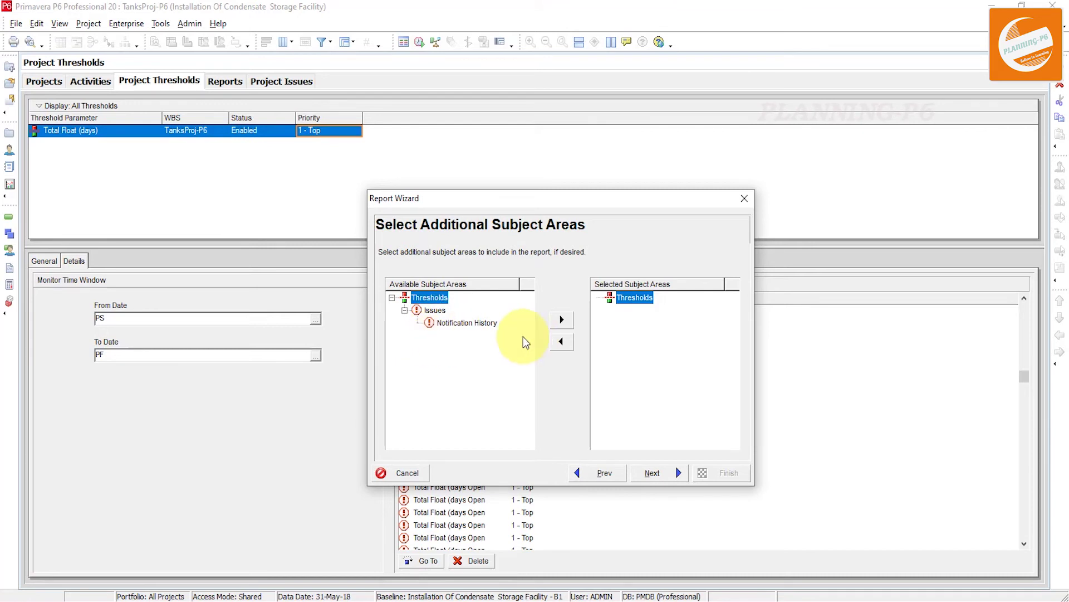
{"action": "left_click", "coordinate": [652, 473]}
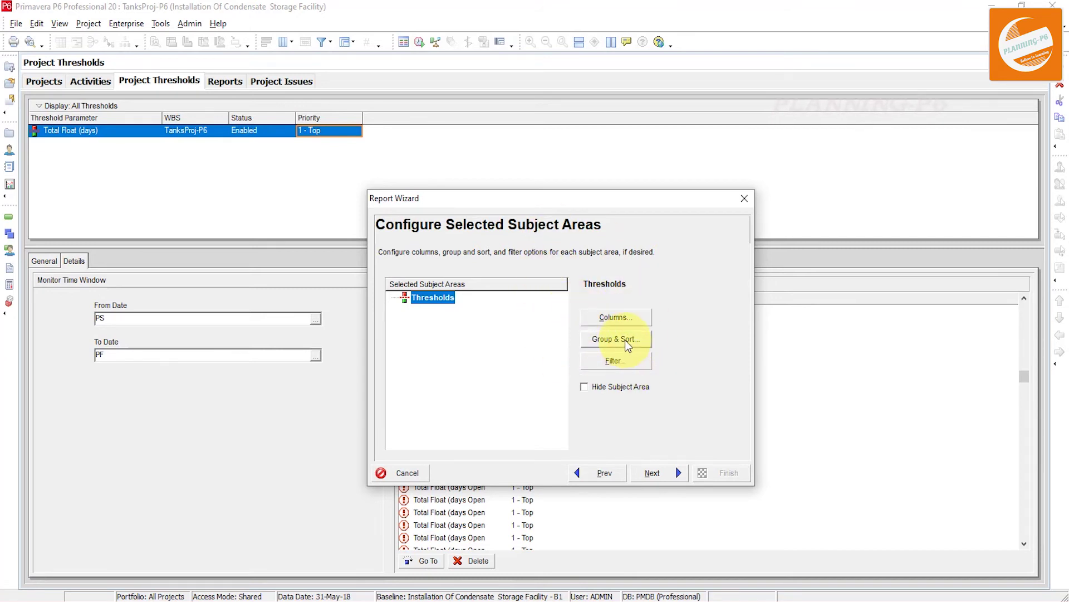
{"action": "left_click", "coordinate": [667, 476]}
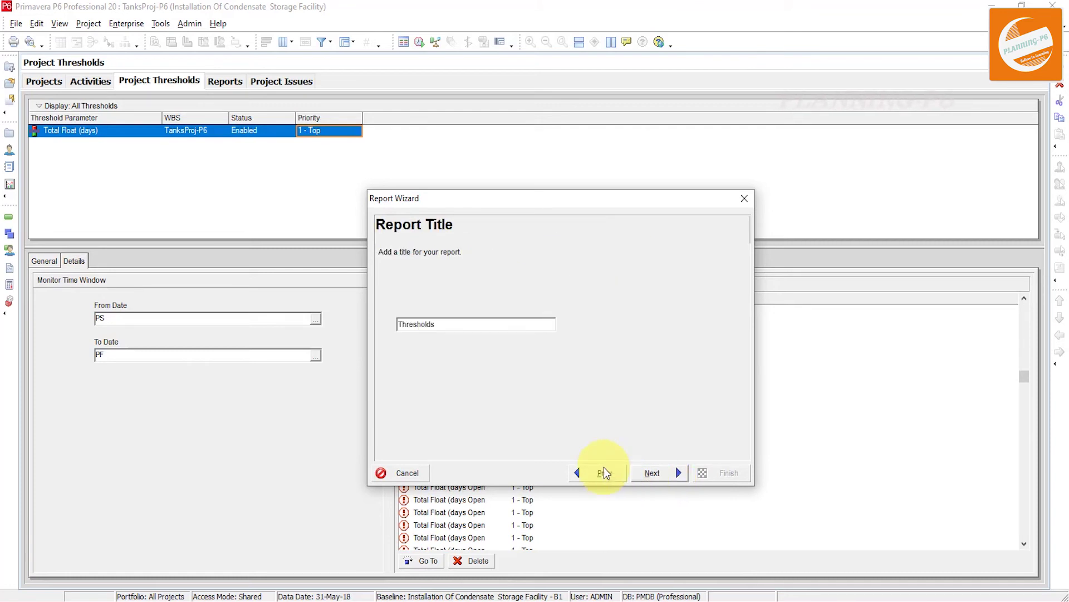
{"action": "left_click", "coordinate": [653, 474]}
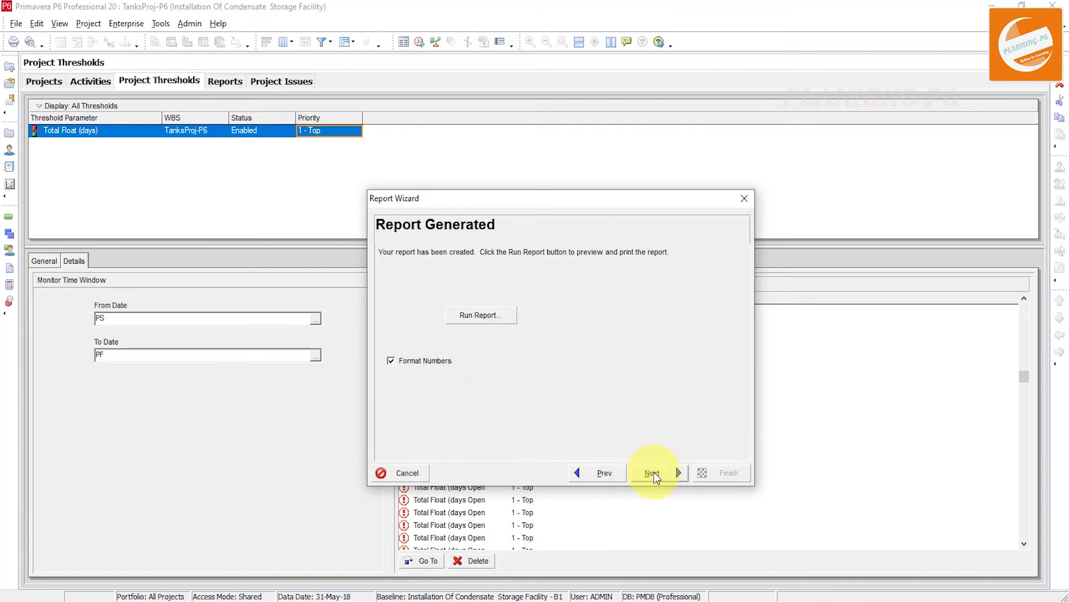
{"action": "left_click", "coordinate": [490, 315]}
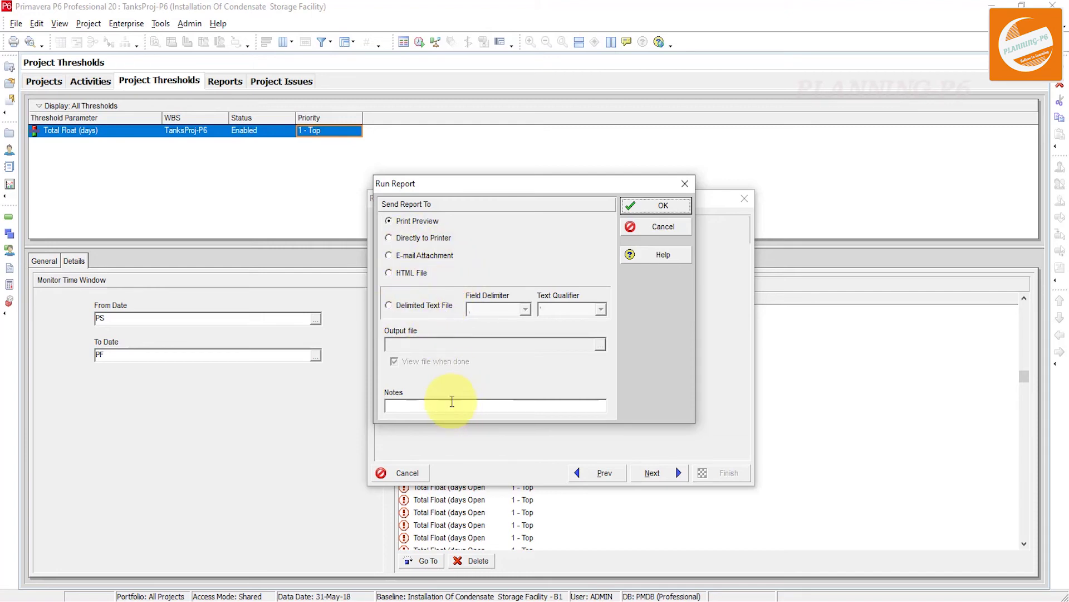
- Preview the Thresholds report, close the preview, then discard the Report Wizard
{"action": "left_click", "coordinate": [661, 206]}
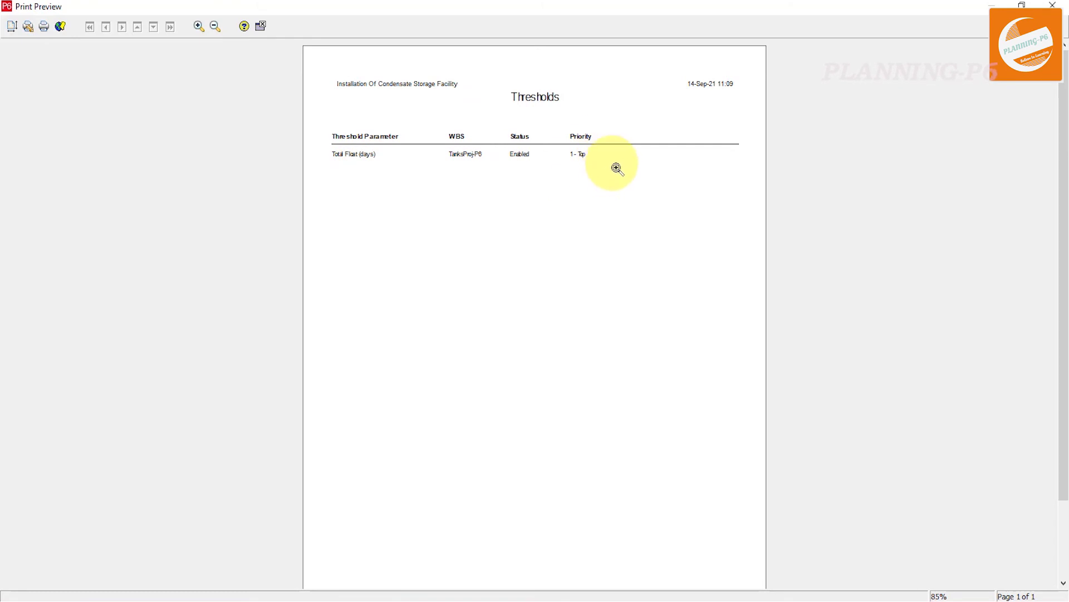
{"action": "left_click", "coordinate": [260, 26]}
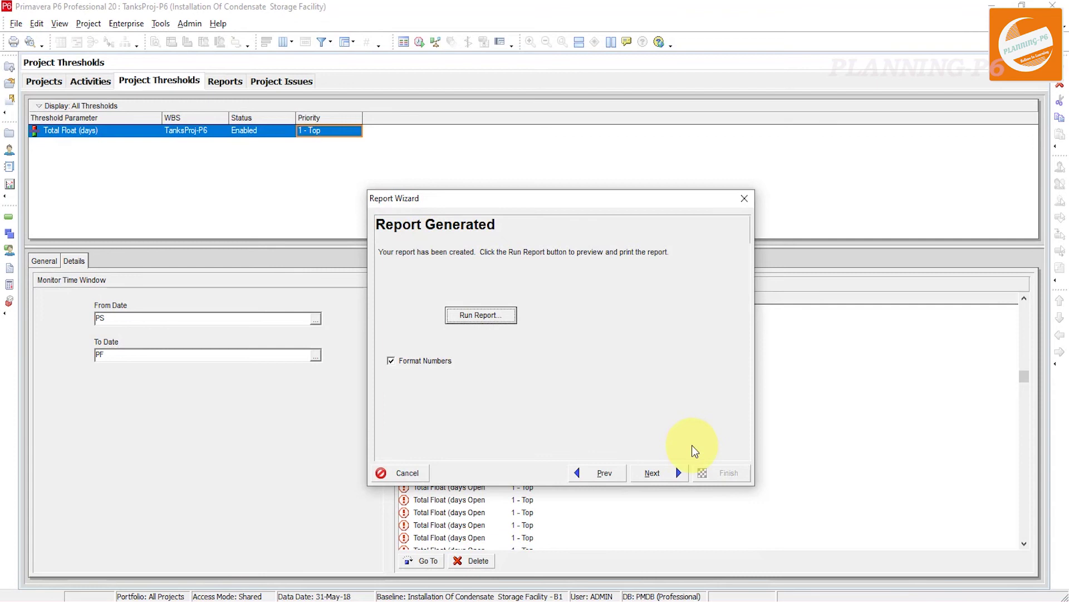
{"action": "left_click", "coordinate": [744, 199]}
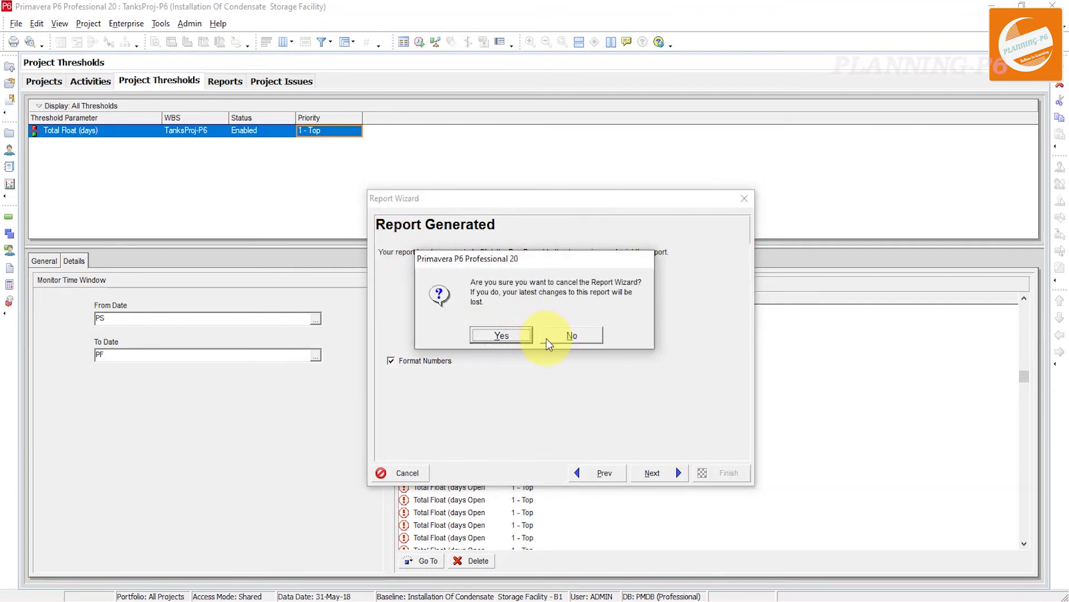
{"action": "left_click", "coordinate": [554, 337]}
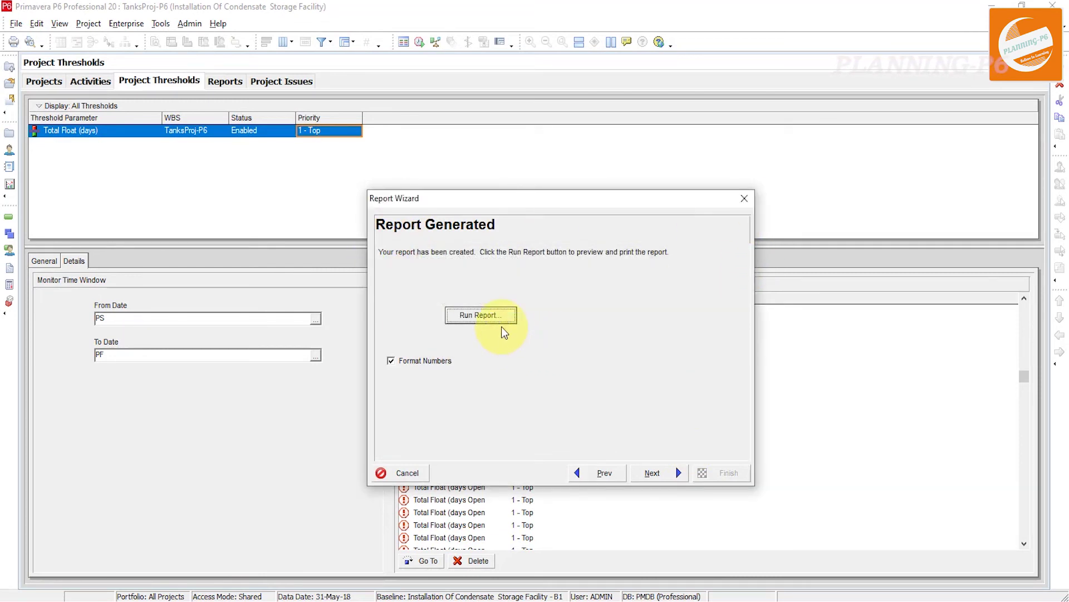
{"action": "left_click", "coordinate": [744, 198]}
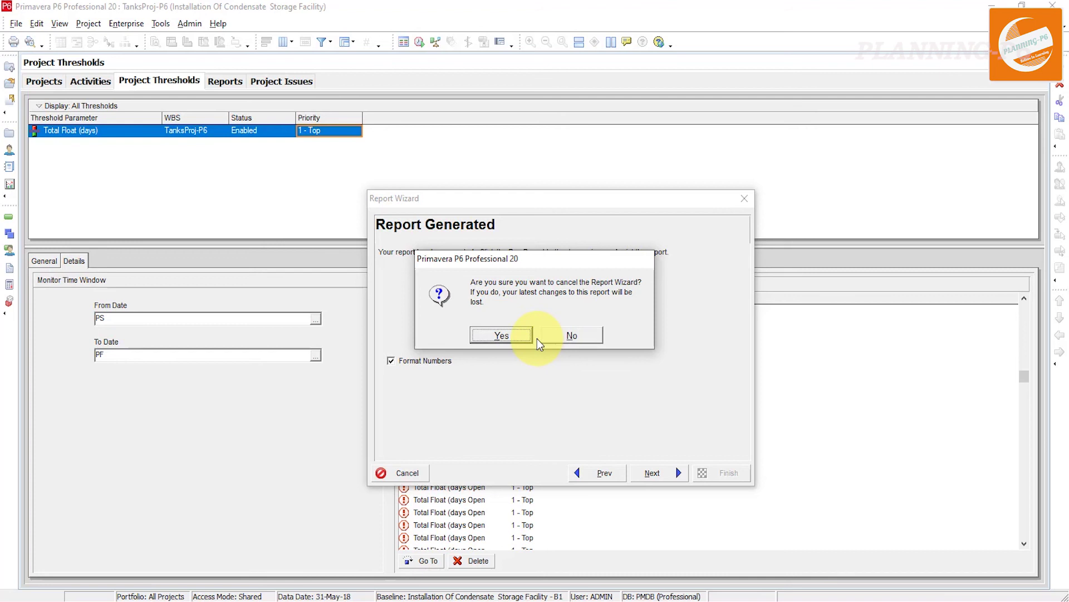
{"action": "left_click", "coordinate": [501, 335]}
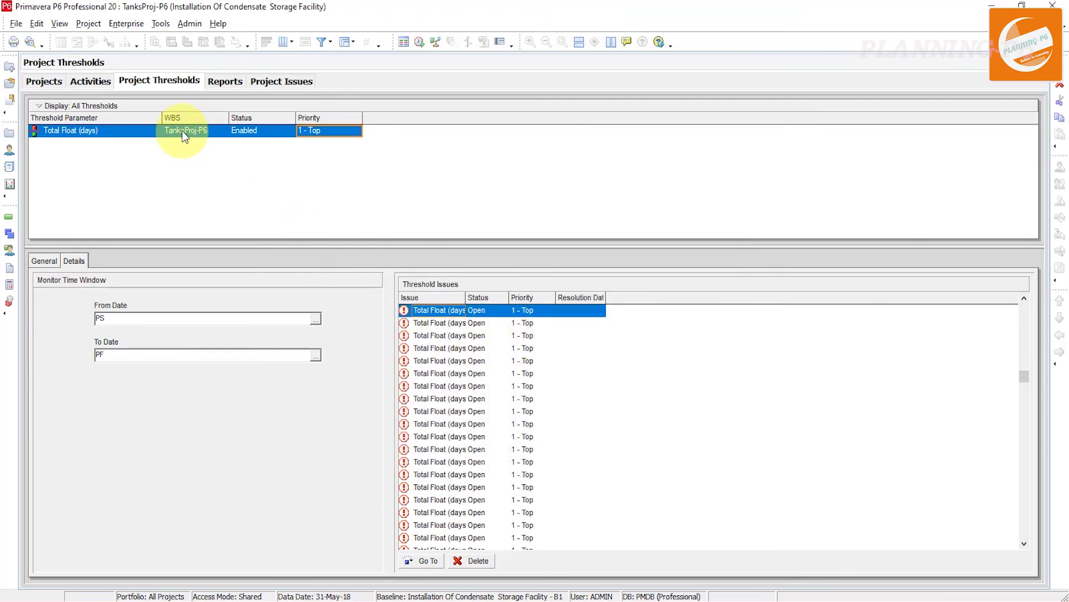
{"action": "left_click", "coordinate": [89, 23]}
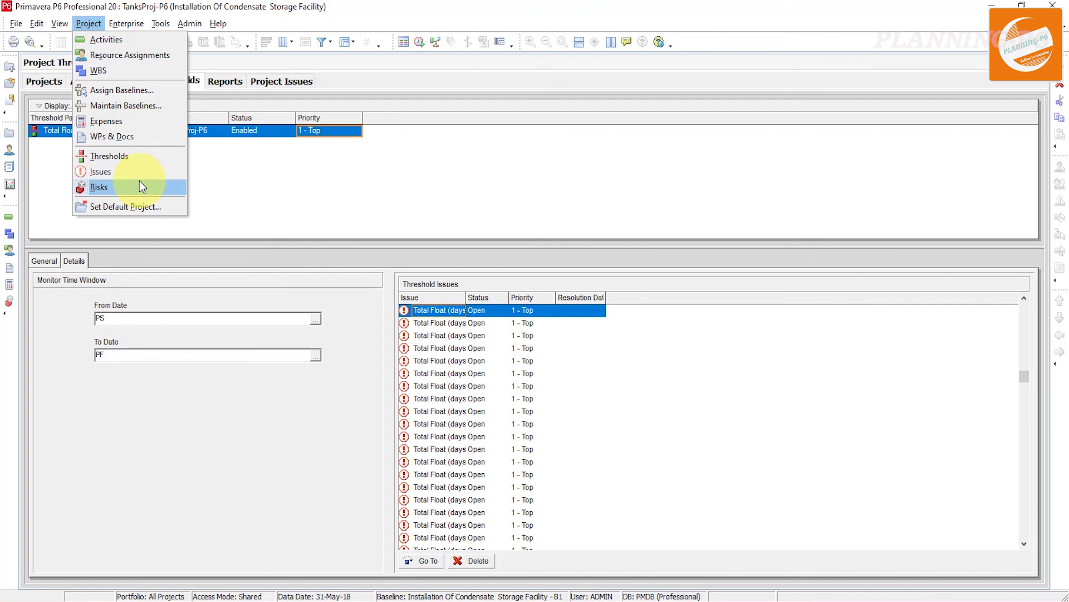
{"action": "key", "text": "Escape"}
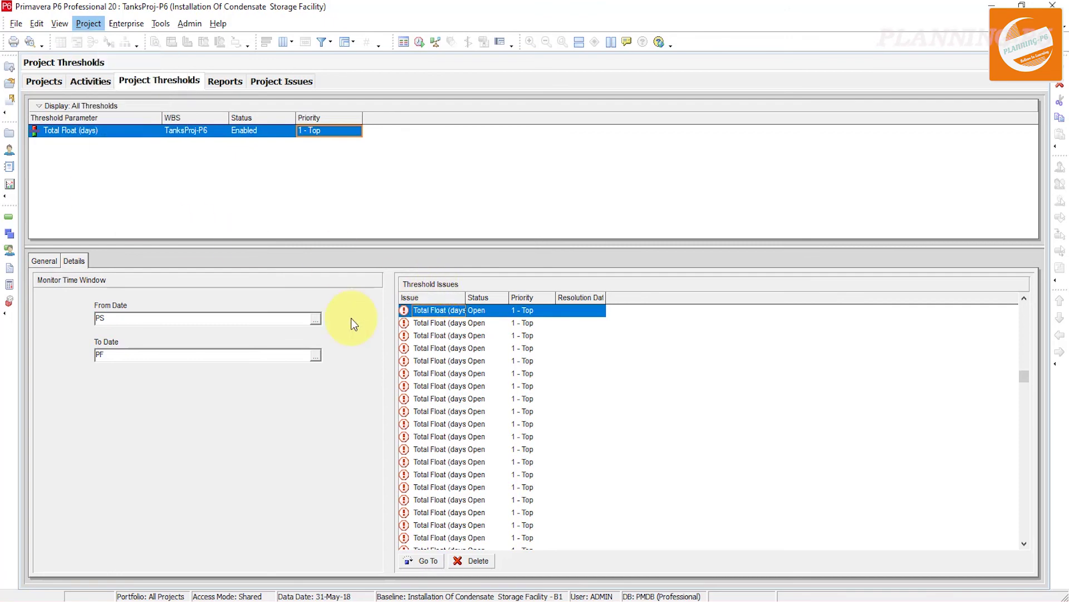
{"action": "left_click", "coordinate": [221, 85]}
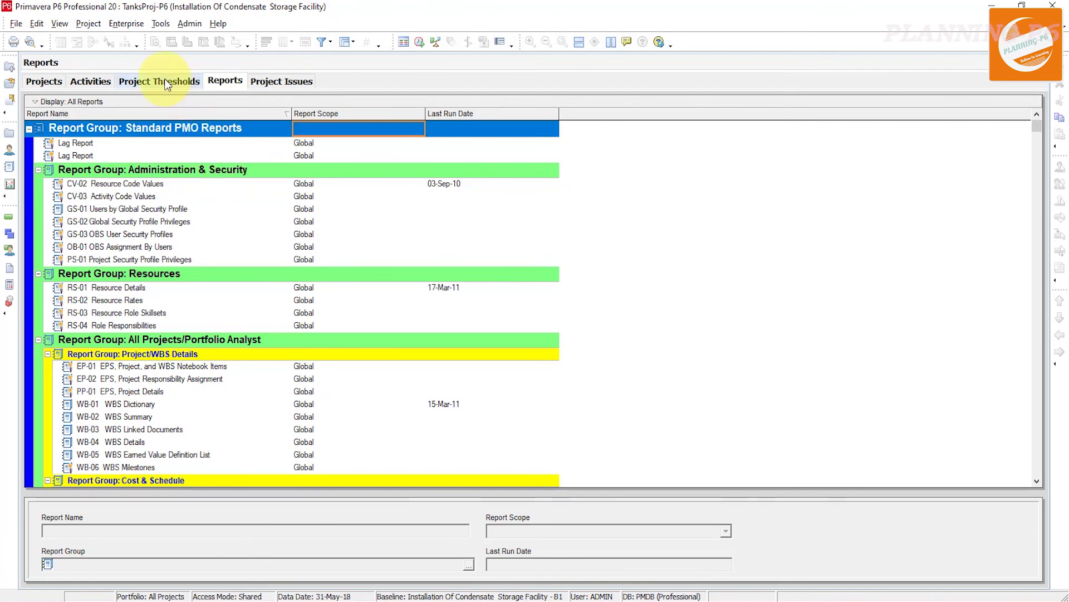
{"action": "left_click", "coordinate": [166, 84]}
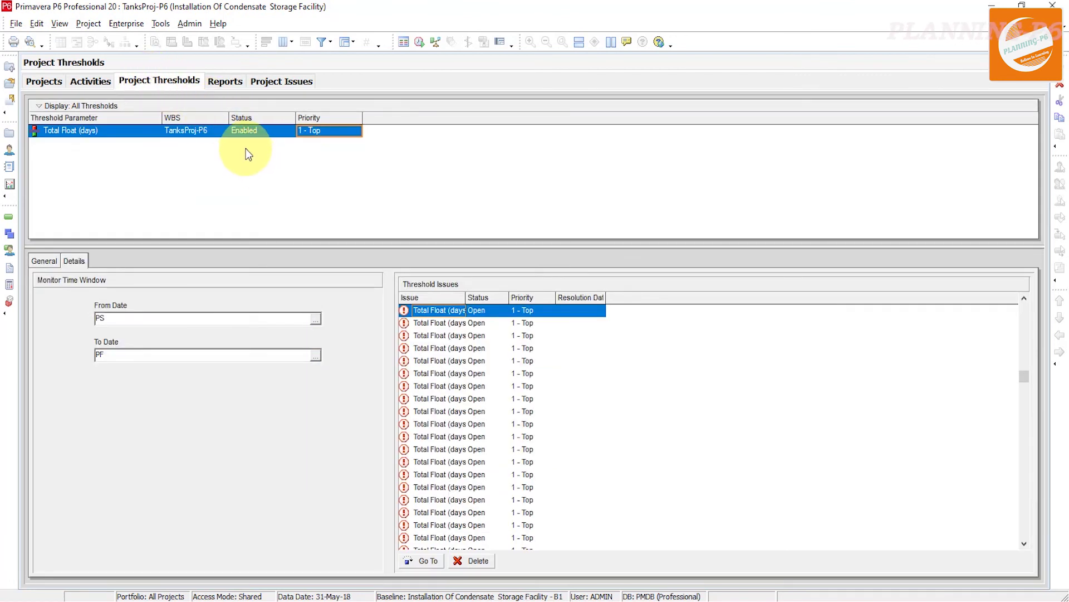